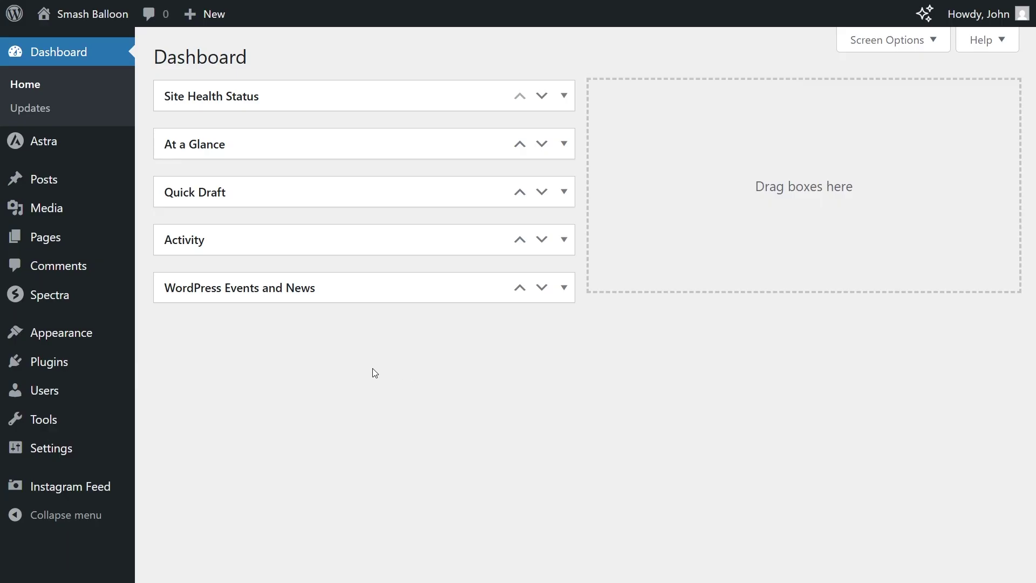
- Upload the Reviews Feed Pro Elite plugin zip, install it and activate the plugin
mouse_move(77, 363)
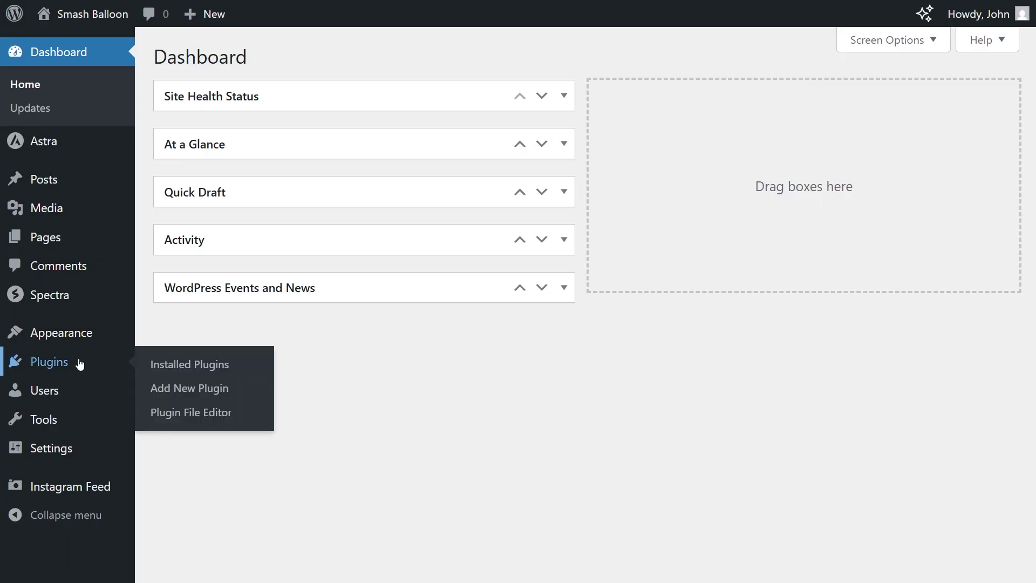
click(204, 390)
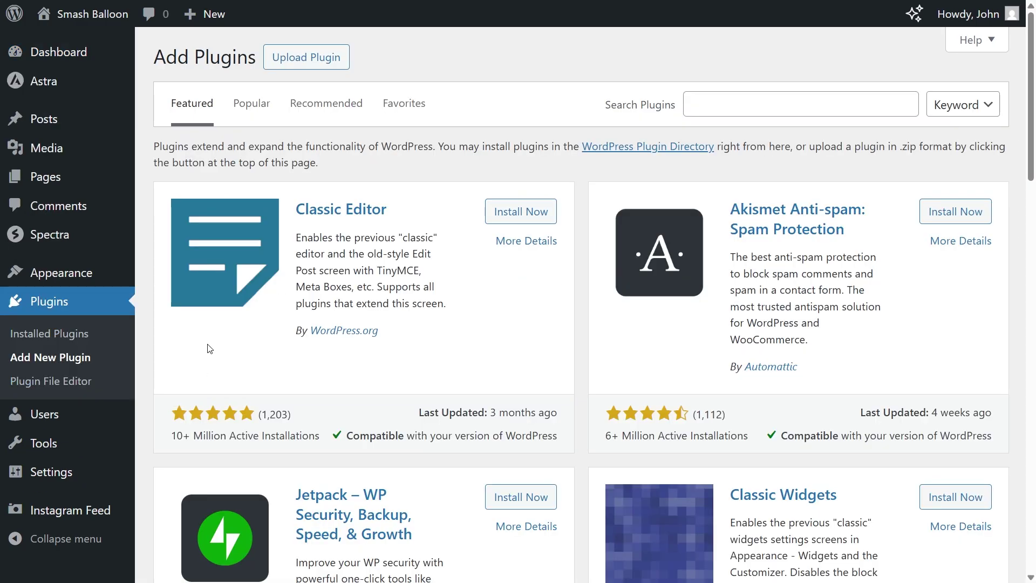
click(298, 62)
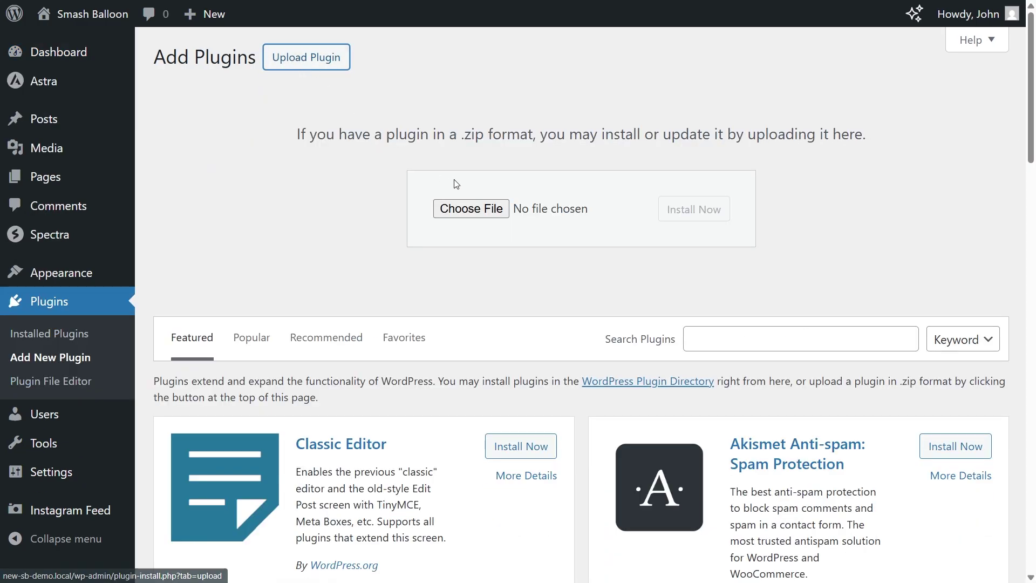
click(471, 209)
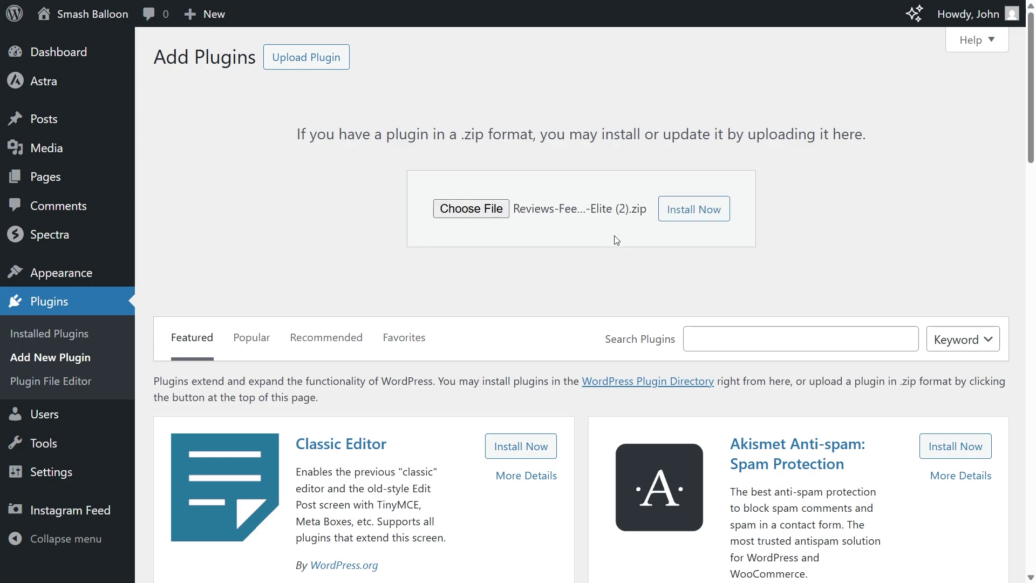
click(707, 214)
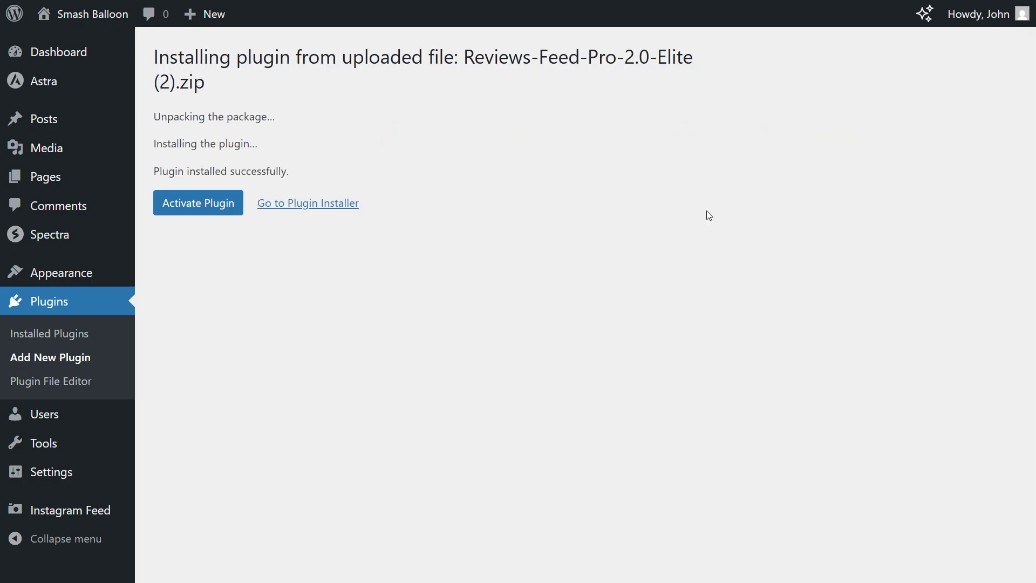
click(232, 213)
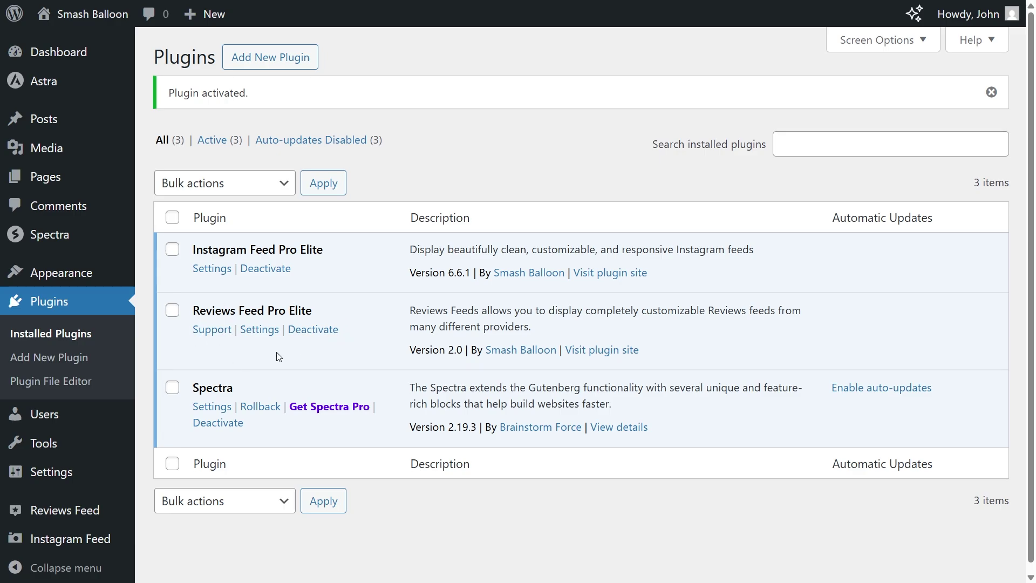
- Activate the Reviews Feed license by pasting in the license key
click(89, 516)
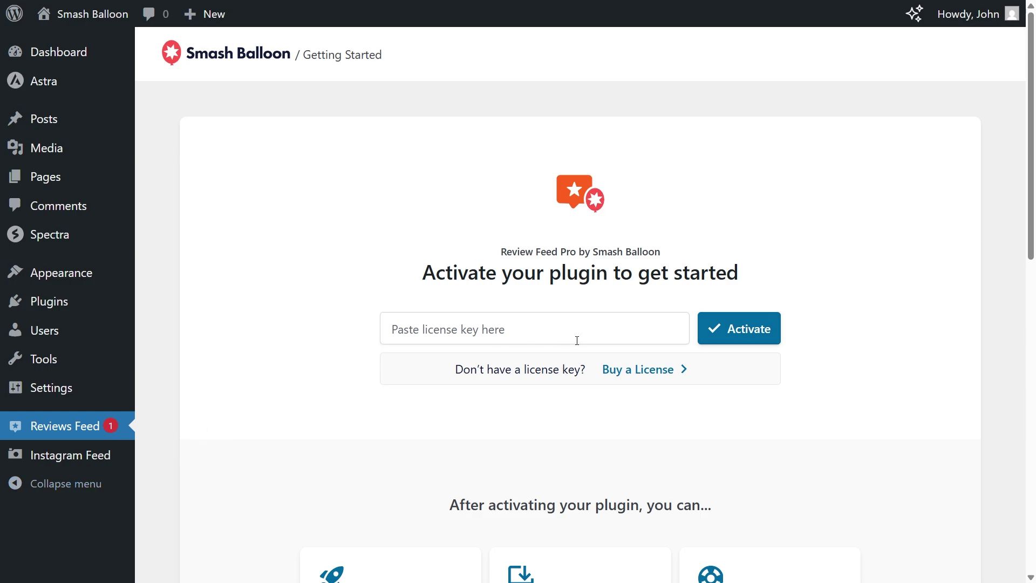
key(ctrl+v)
click(765, 328)
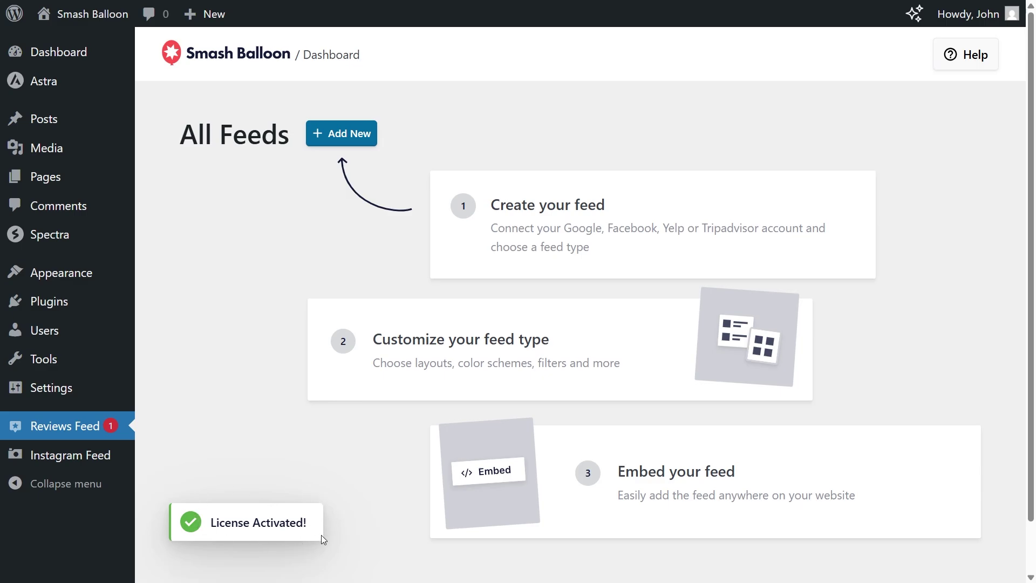
- Create a new review feed and add Google as its review source
click(336, 144)
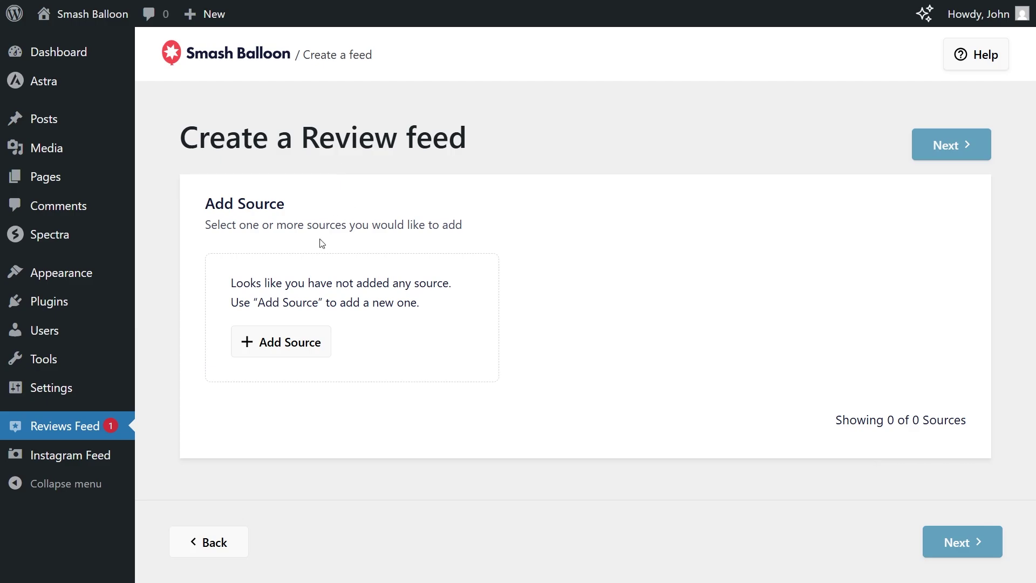
click(284, 346)
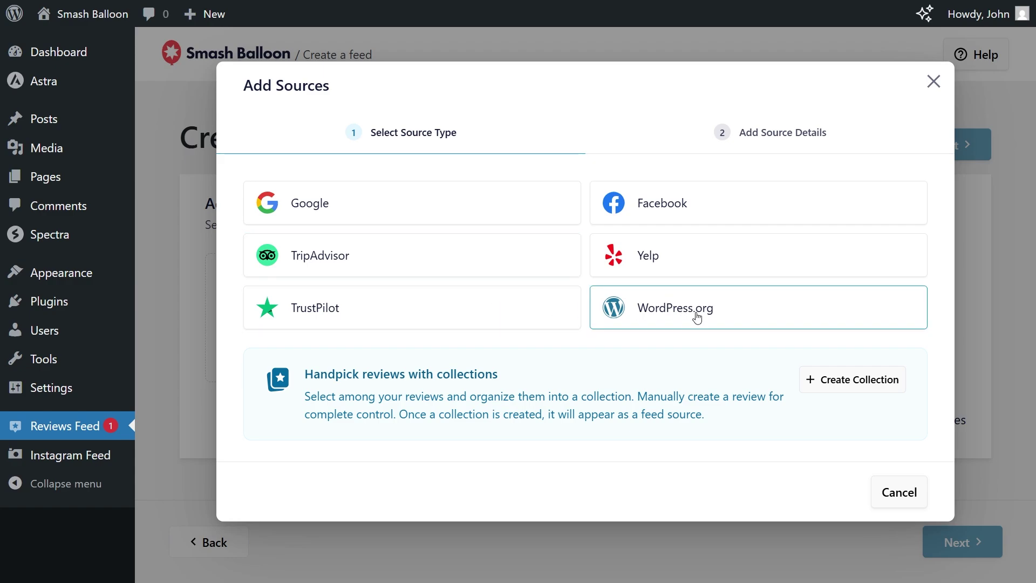
click(470, 216)
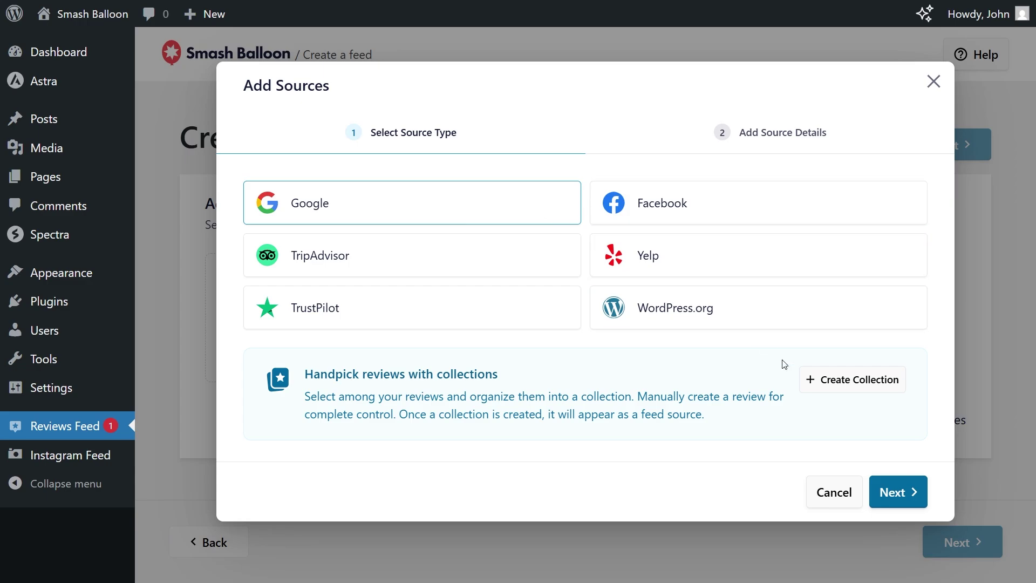
click(893, 489)
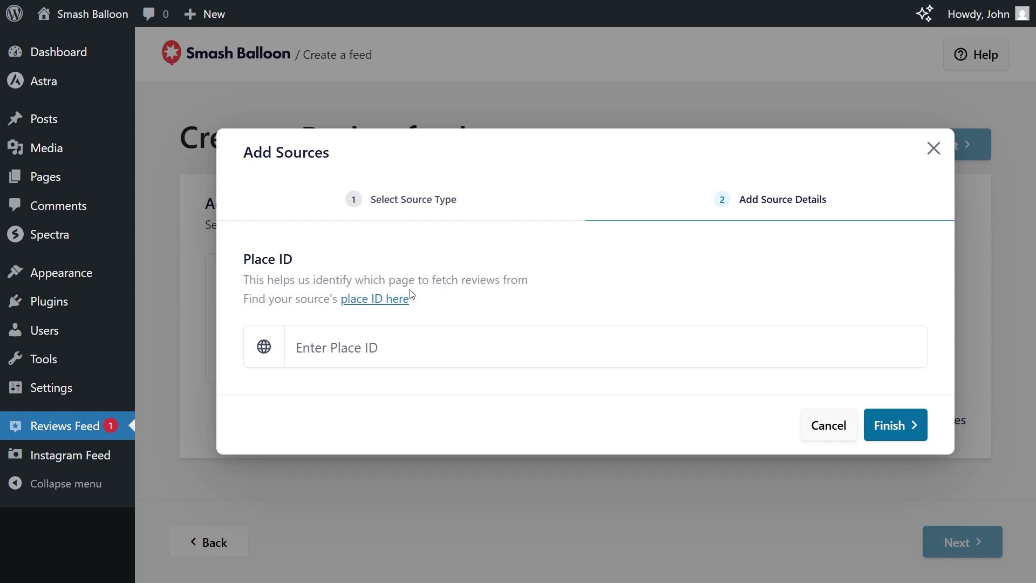
- Search 'Disney World' in the Place ID finder and paste its place ID into the Place ID field
click(393, 300)
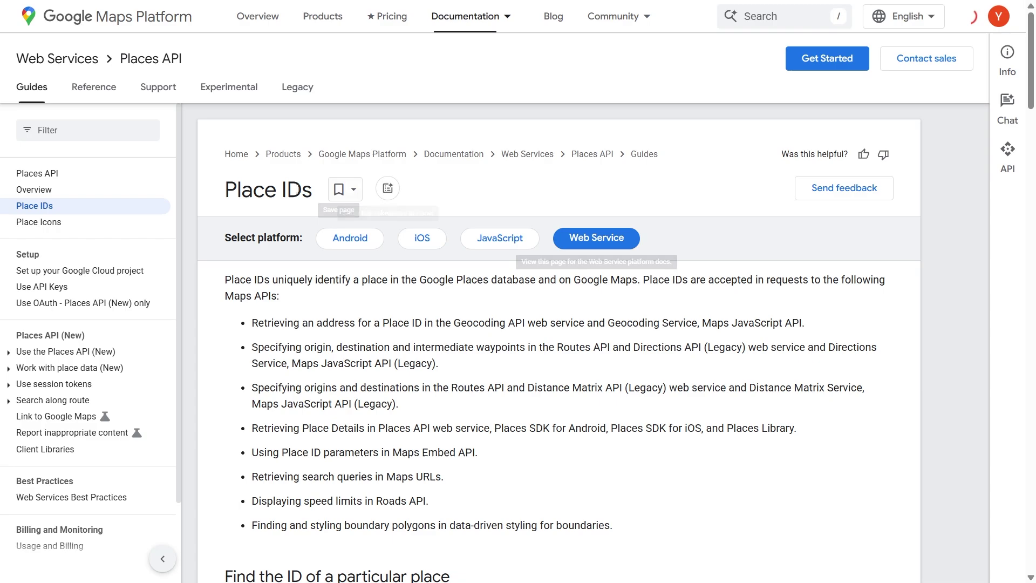
scroll(369, 273, down, 9)
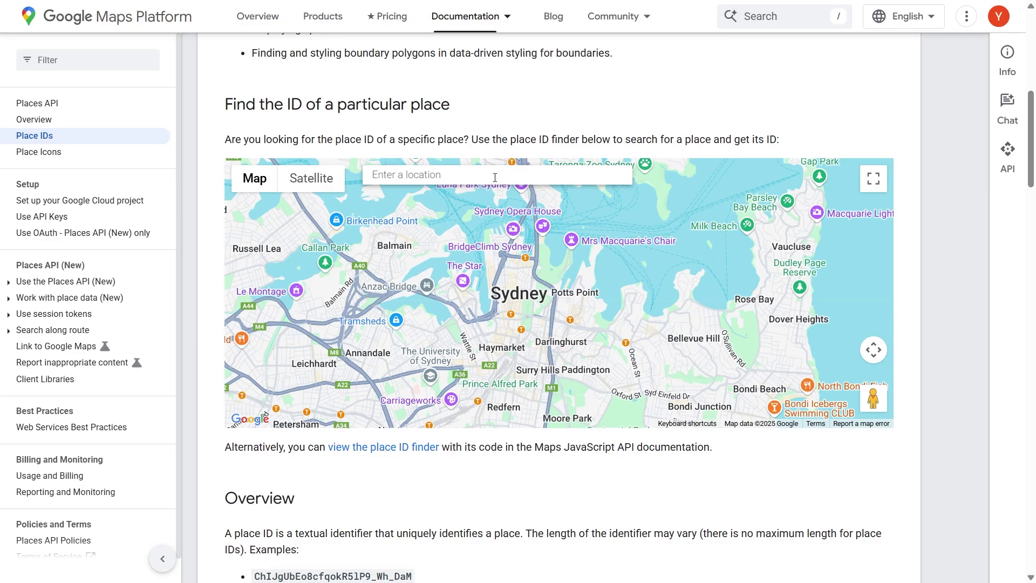
click(495, 177)
text(Disney World)
click(434, 200)
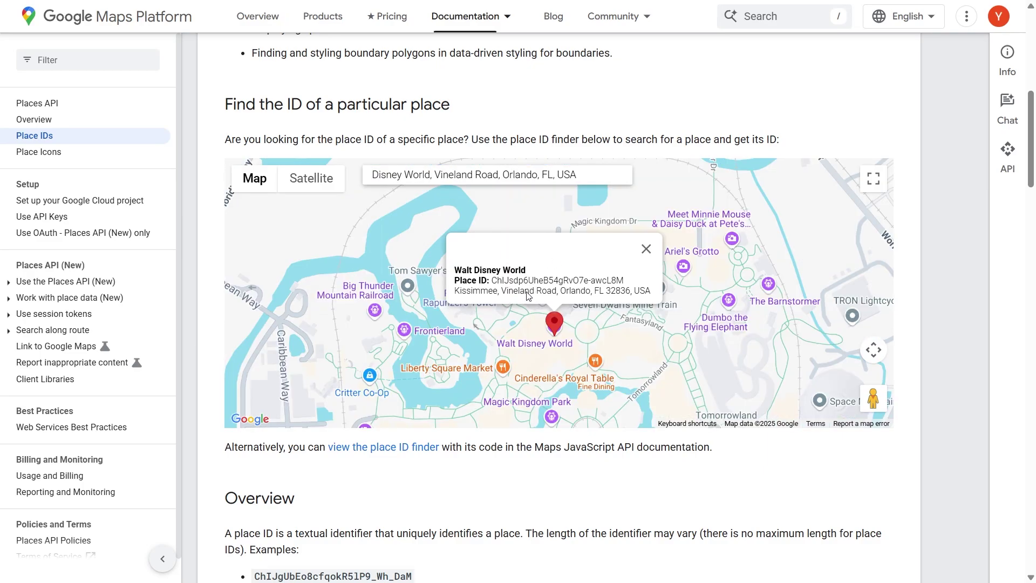
drag(624, 283, 491, 281)
key(ctrl+c)
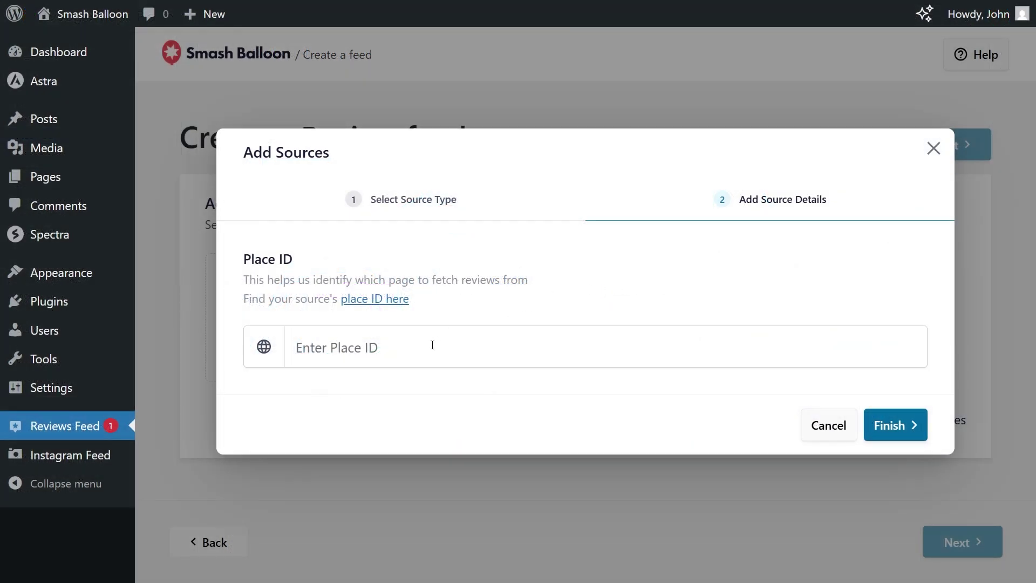
click(431, 345)
key(ctrl+v)
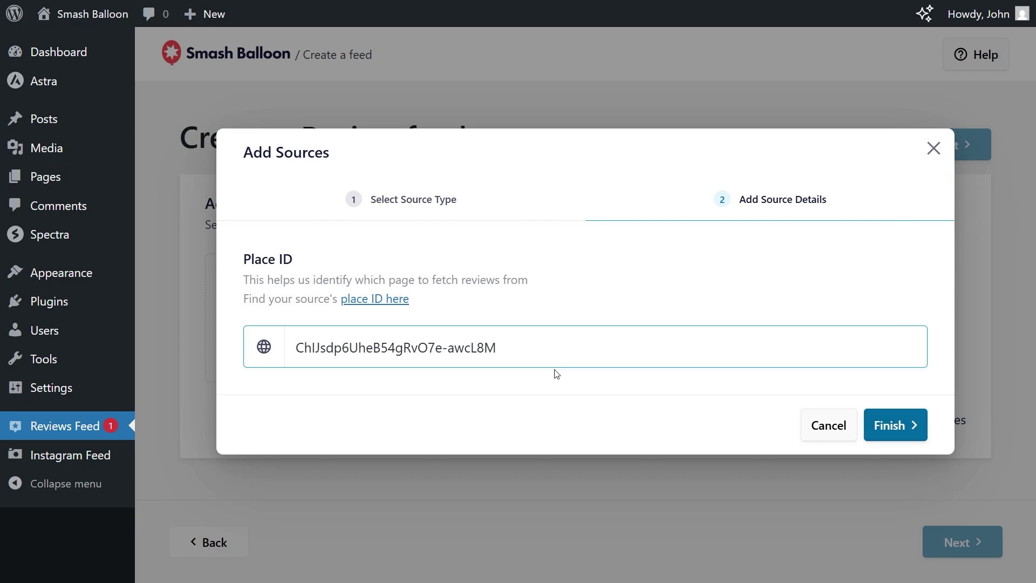
- Finish adding the Walt Disney World source and build the feed from the Masonry template
click(892, 424)
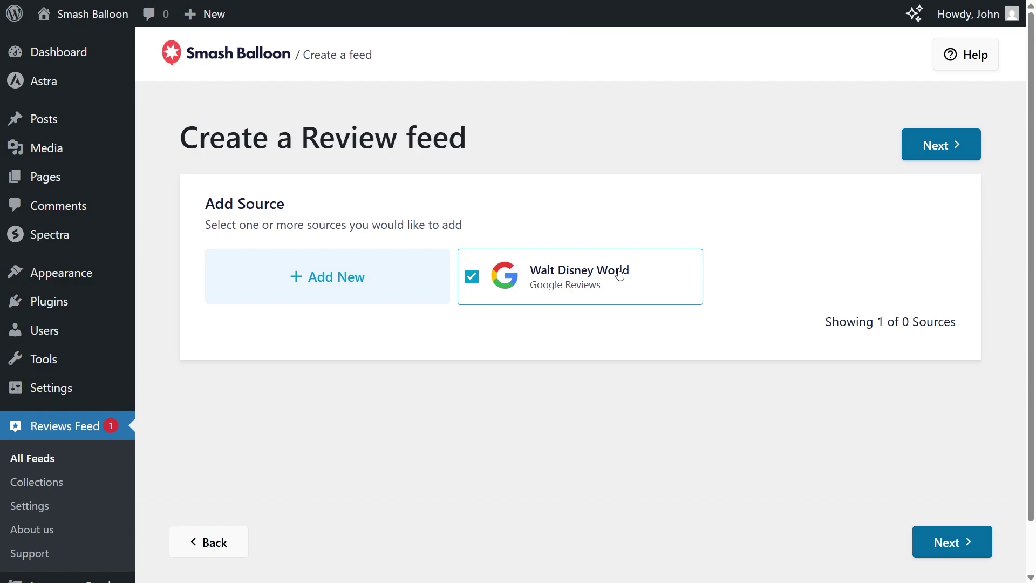
click(946, 158)
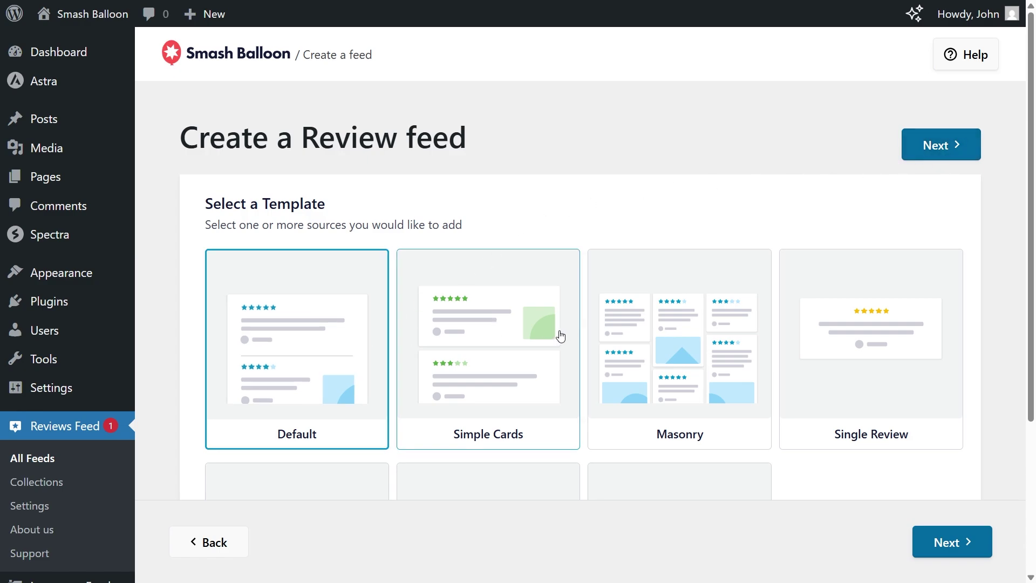
scroll(375, 330, down, 2)
scroll(572, 252, down, 1)
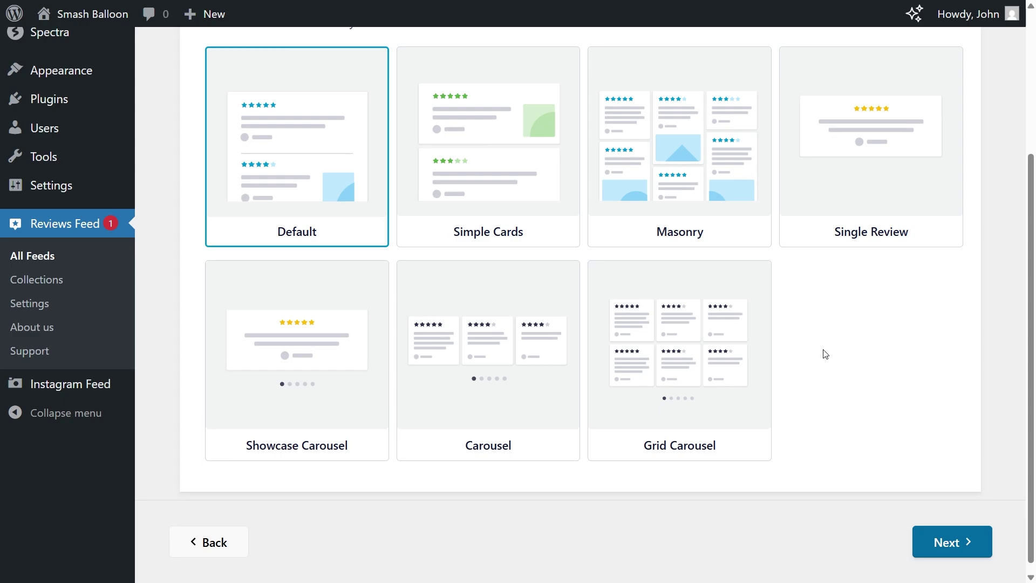
scroll(824, 354, up, 2)
click(694, 269)
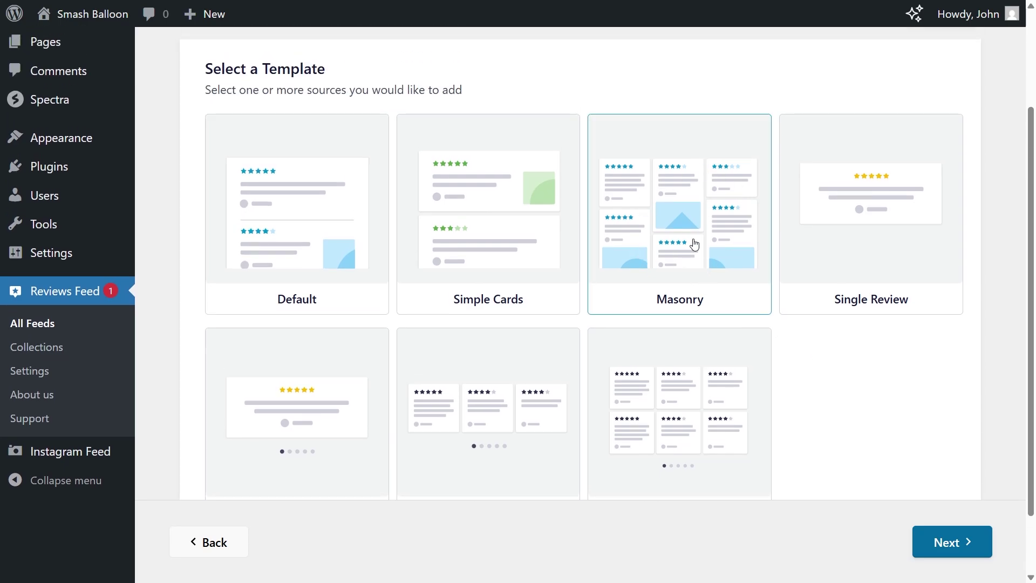
click(969, 548)
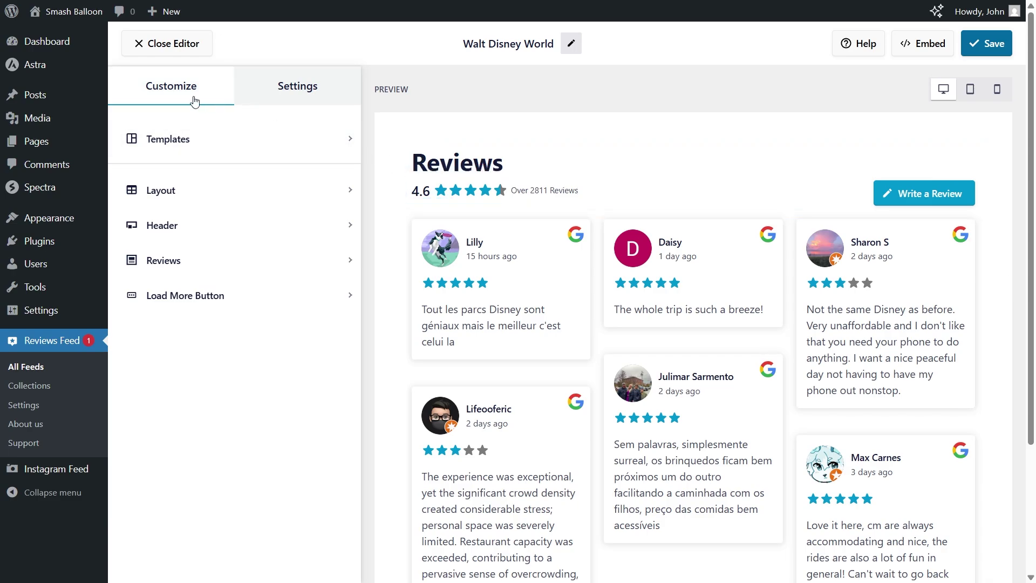
- Preview the List and Carousel layouts, then settle the feed layout on Masonry
click(196, 197)
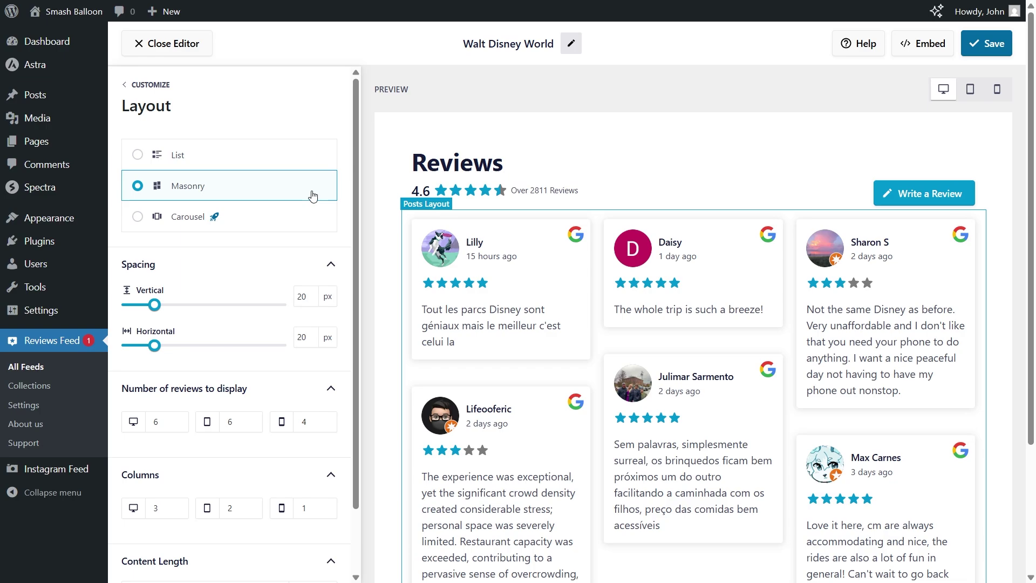
scroll(377, 238, down, 1)
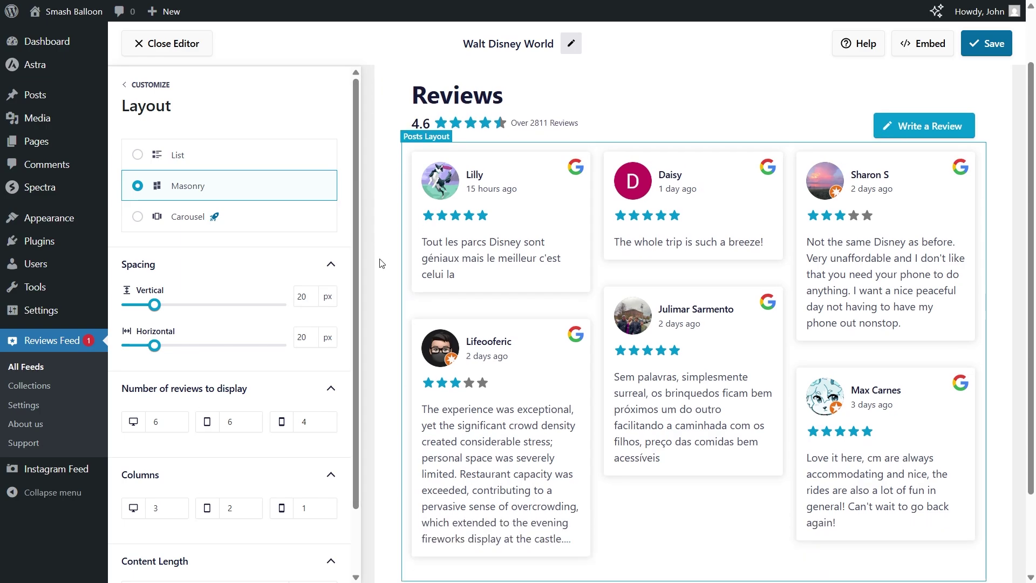
click(245, 161)
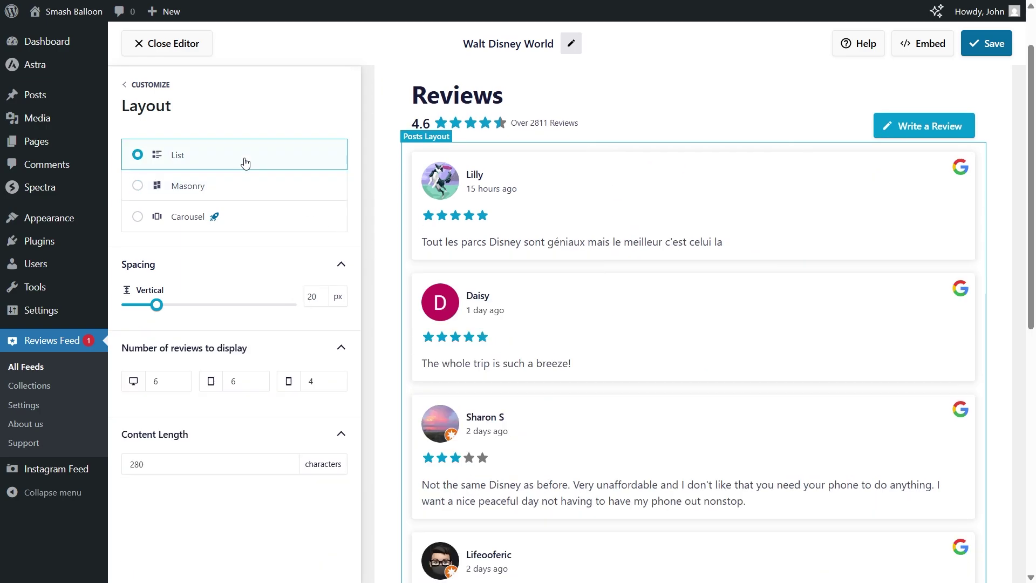
scroll(388, 194, down, 5)
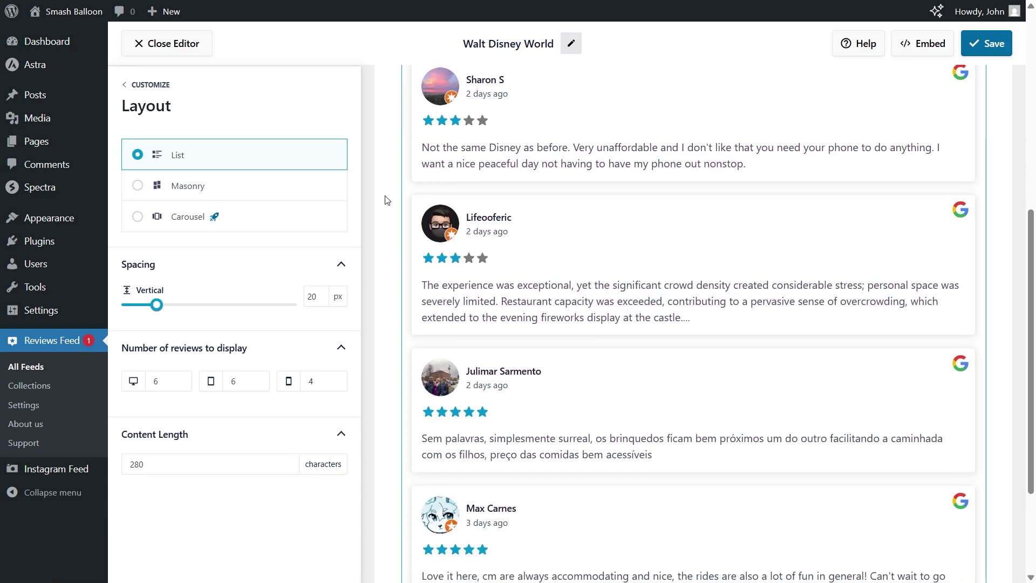
click(250, 217)
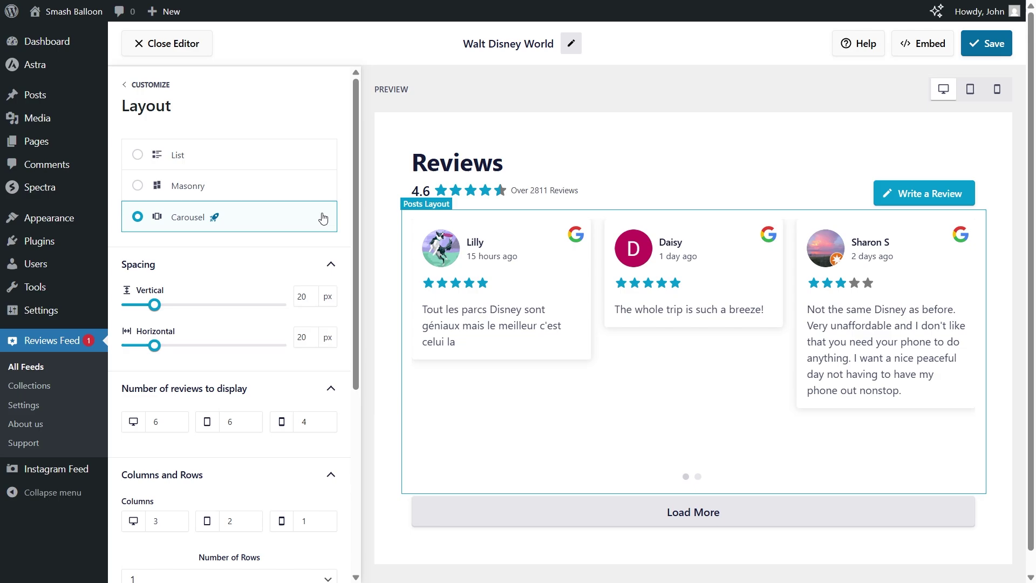
click(698, 478)
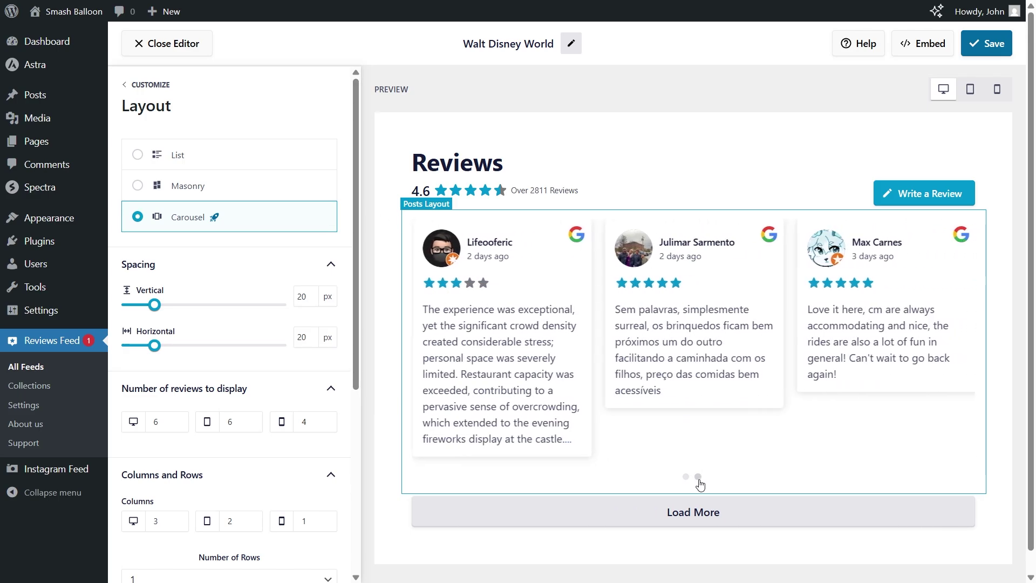
click(685, 478)
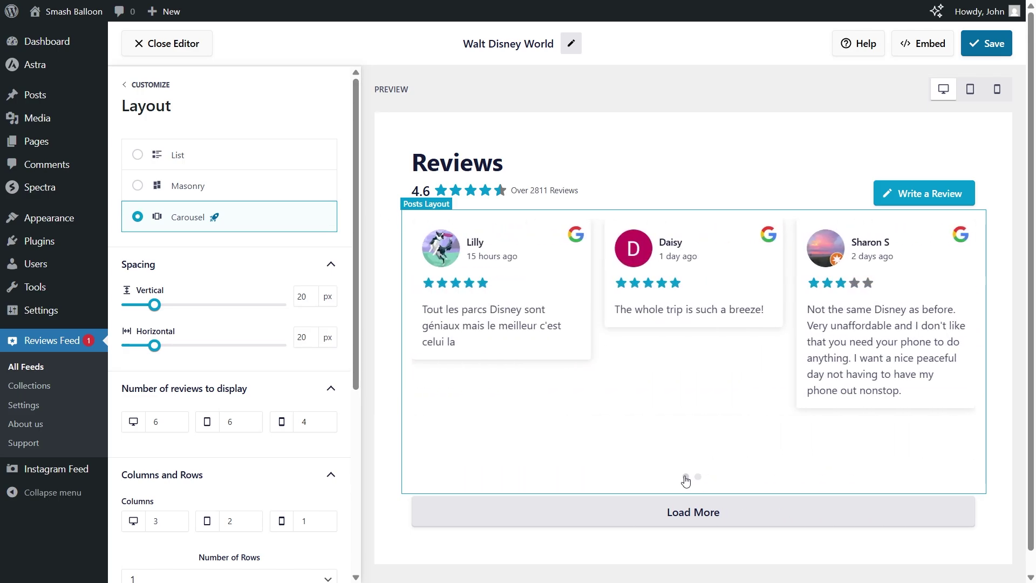
click(238, 183)
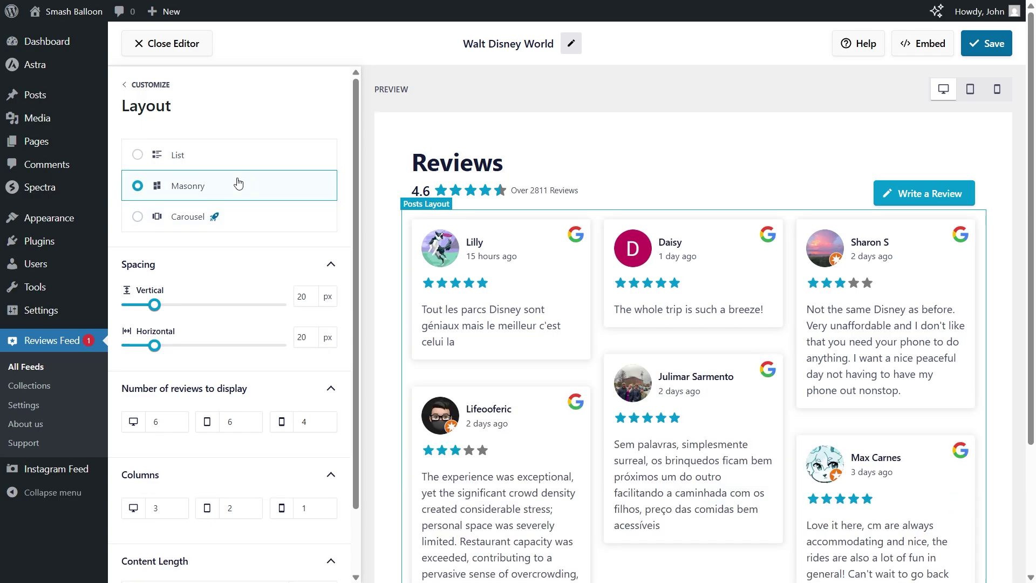
scroll(241, 190, down, 2)
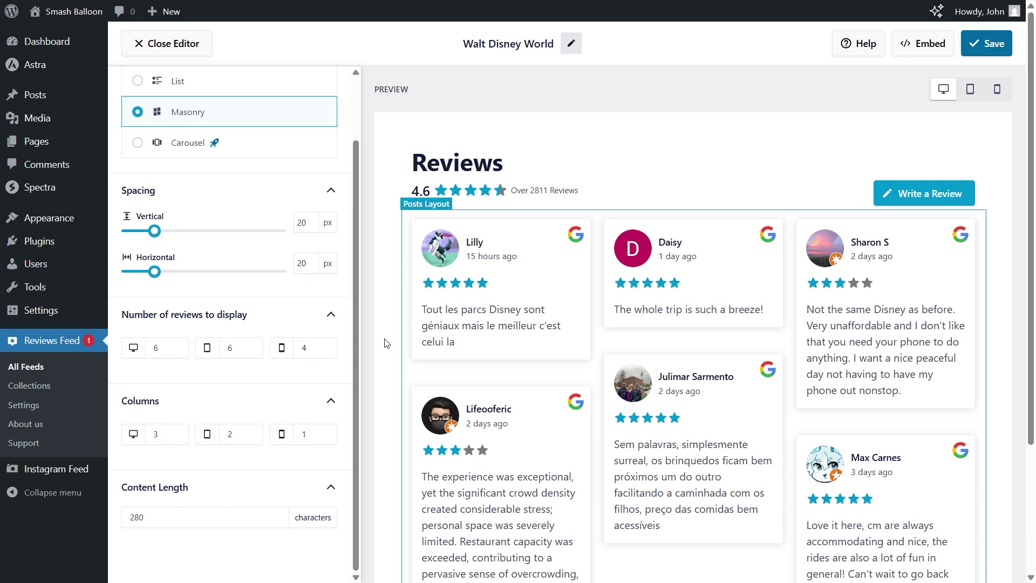
scroll(410, 316, down, 3)
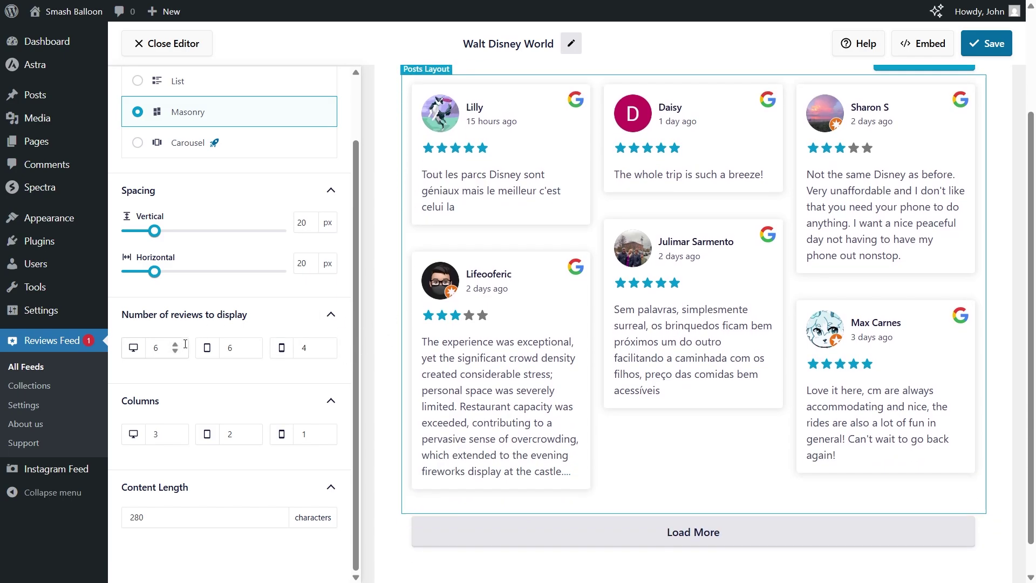
click(162, 348)
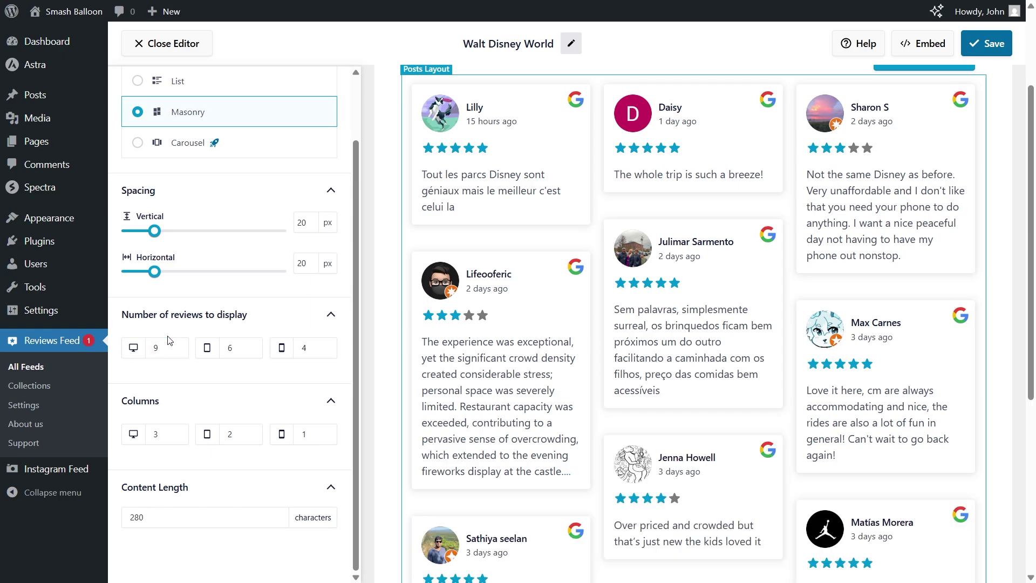
scroll(397, 340, down, 3)
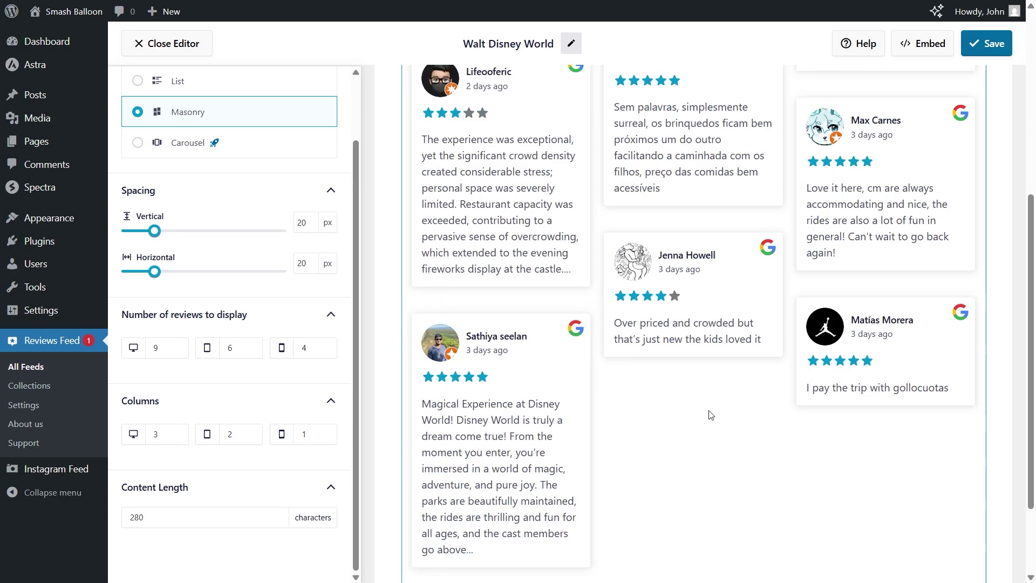
click(175, 352)
click(174, 352)
click(174, 352)
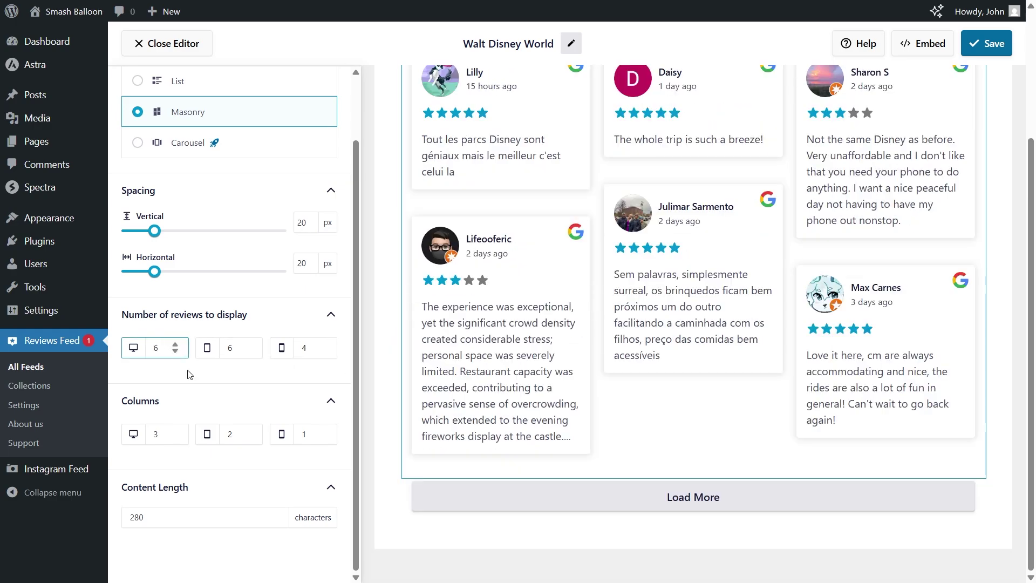
double_click(164, 435)
text(4)
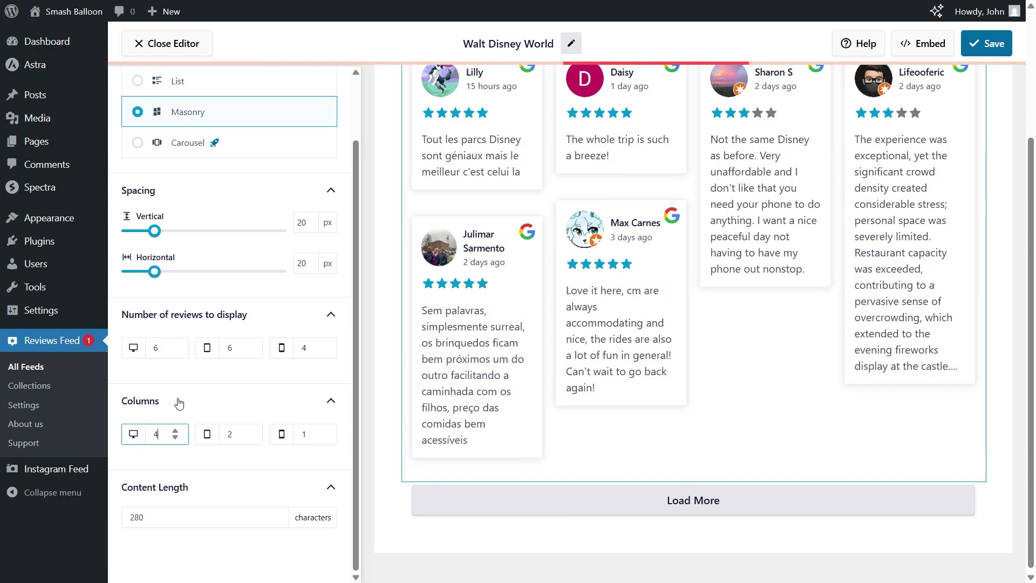
scroll(483, 345, up, 3)
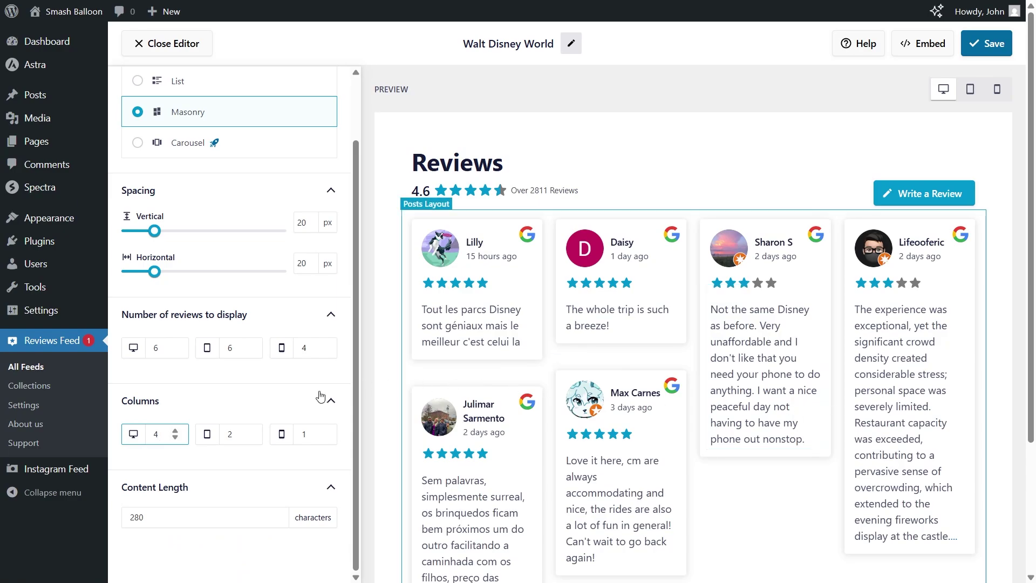
click(174, 438)
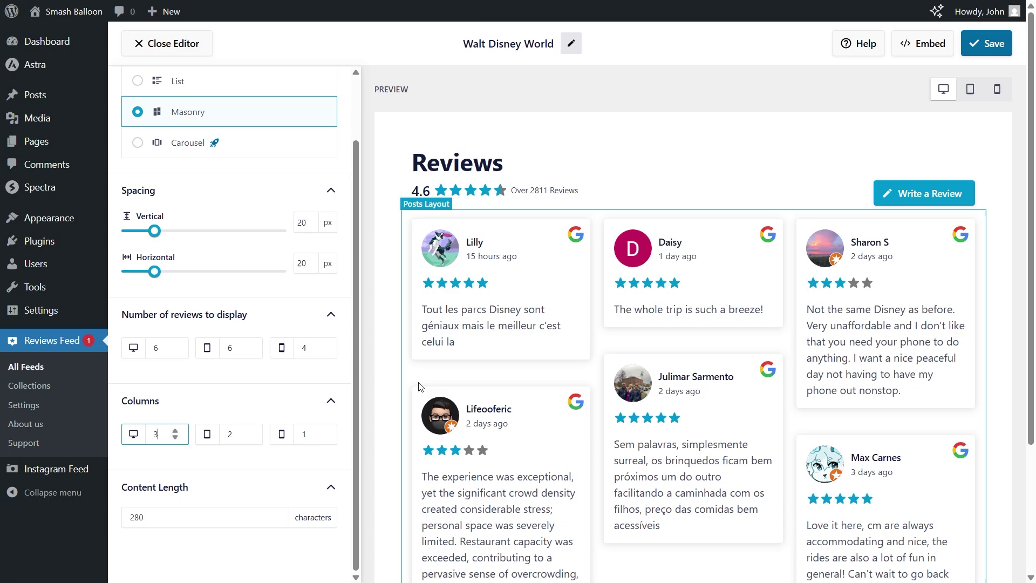
- Save the feed and open its Sort settings to view the date sort orders
click(982, 45)
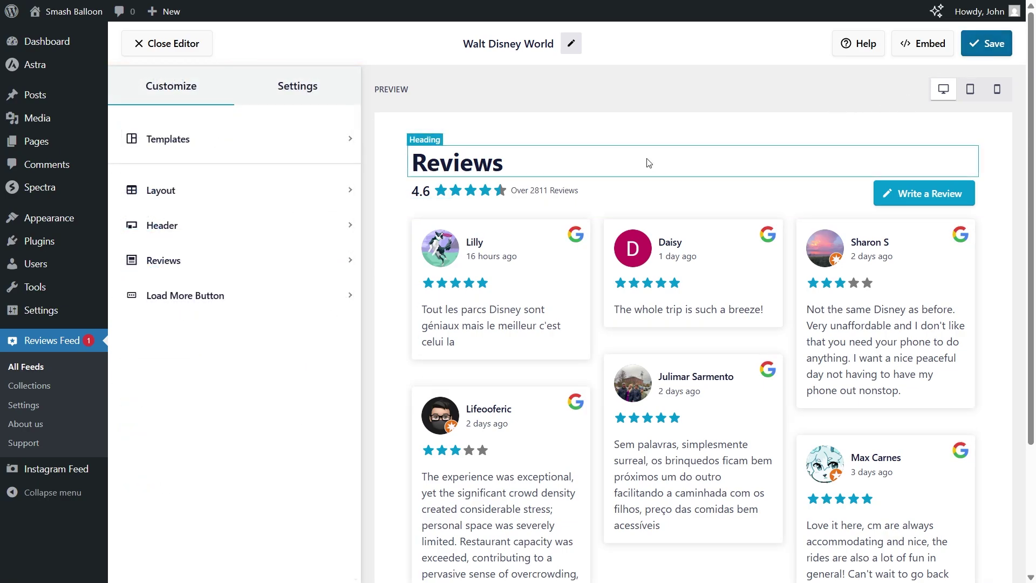
click(297, 86)
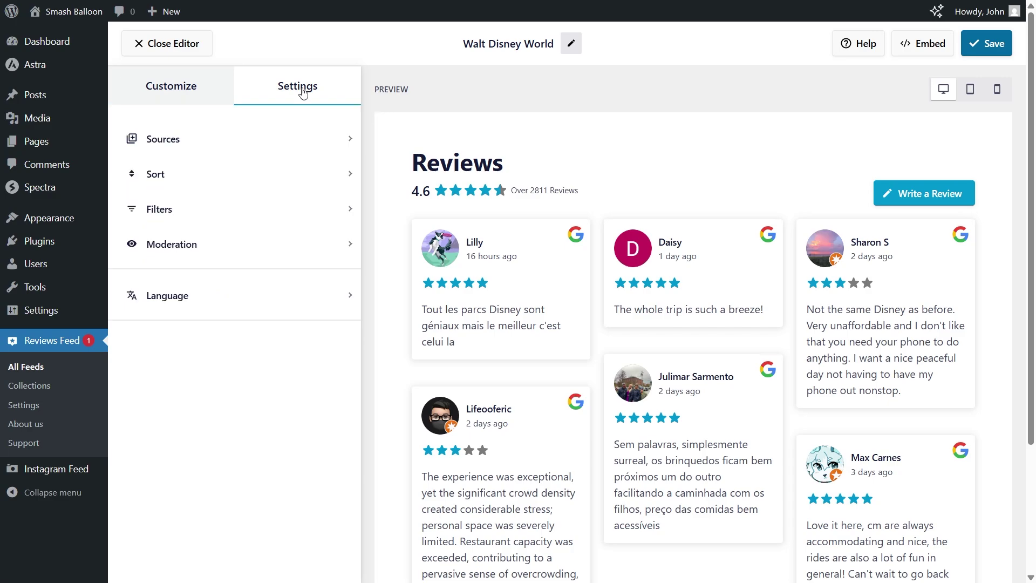
click(240, 174)
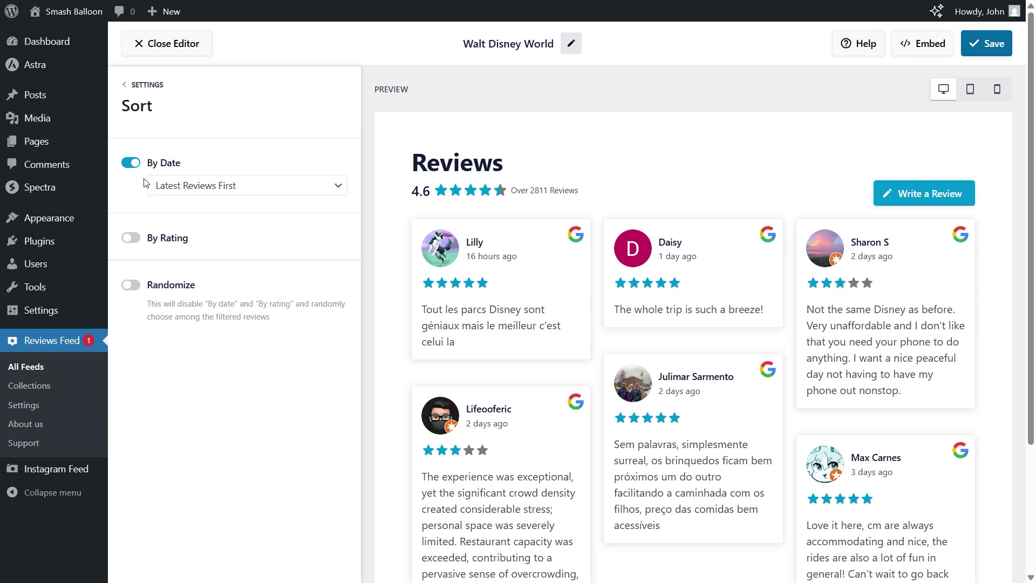
click(246, 189)
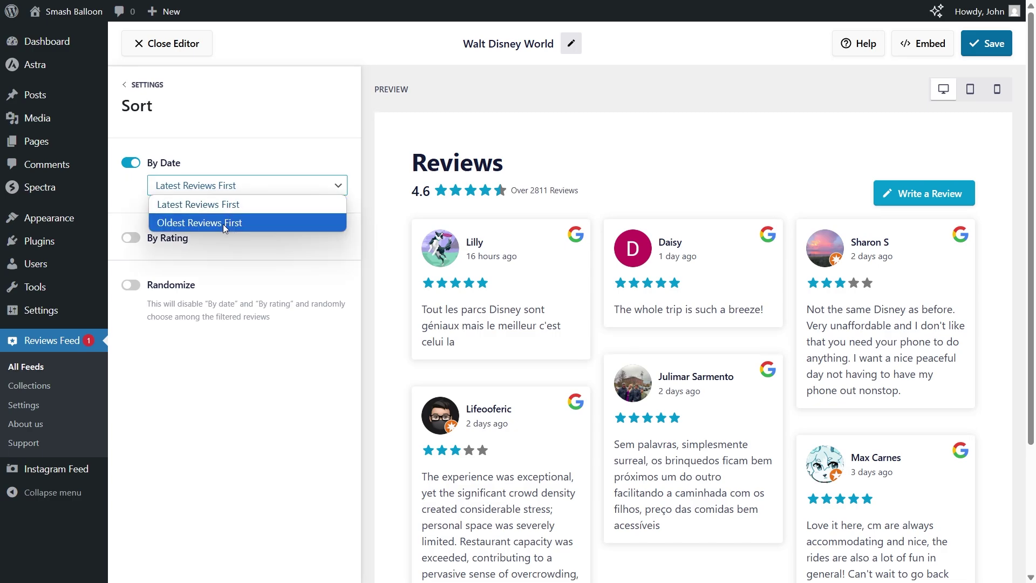
click(201, 161)
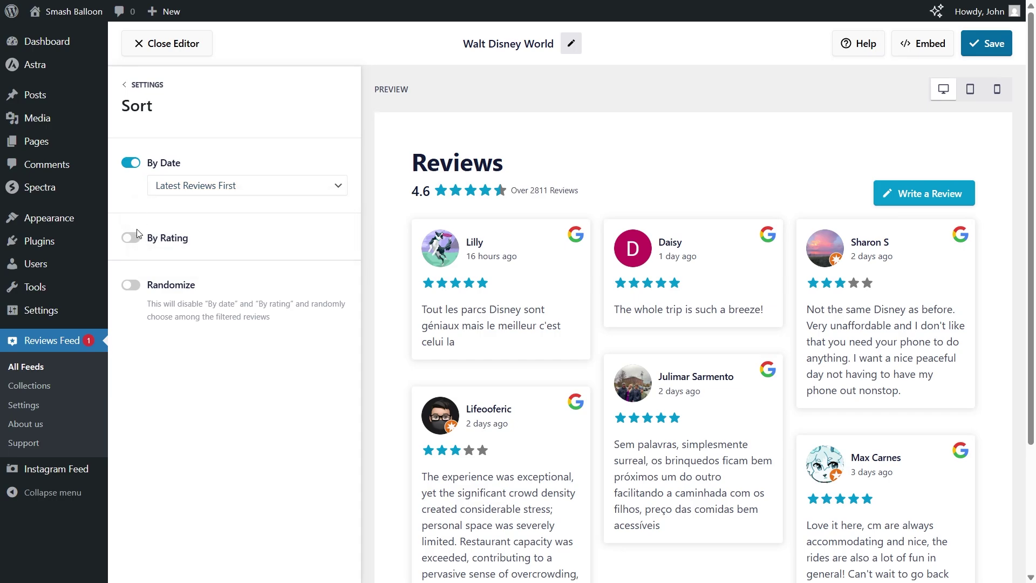
- Try By Rating and Randomize sorting, then restore By Date with latest reviews first
click(133, 165)
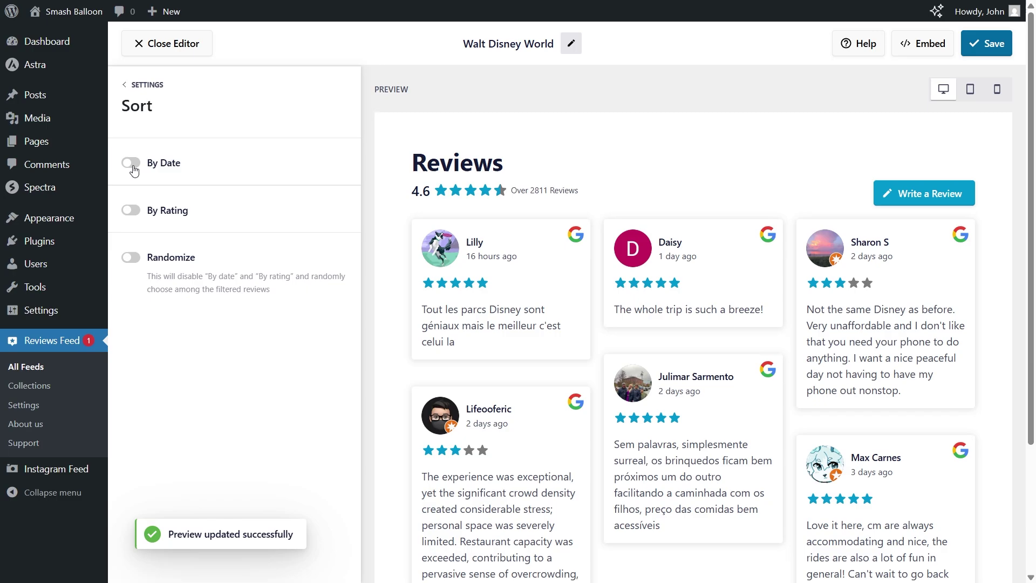
click(133, 212)
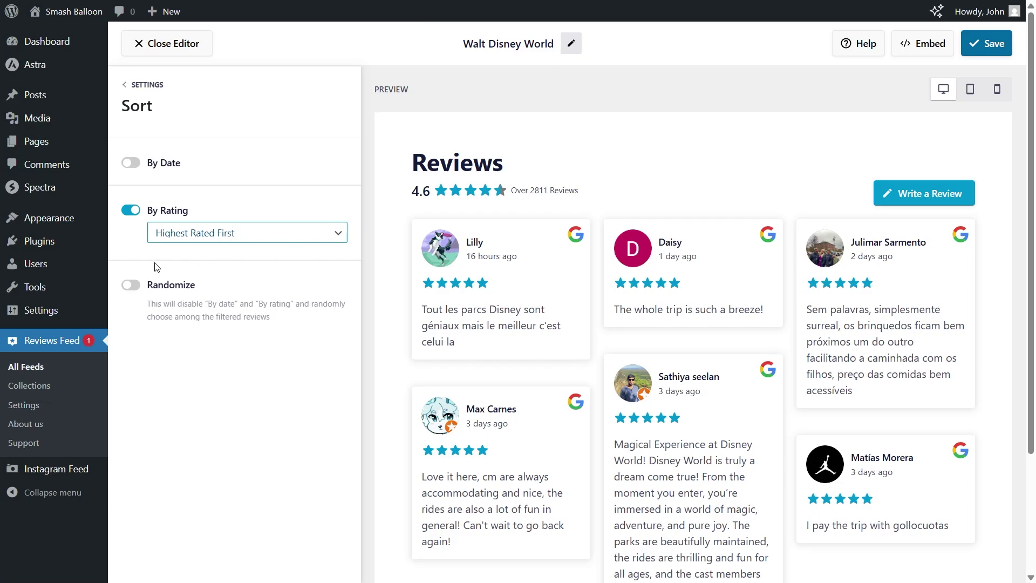
click(132, 284)
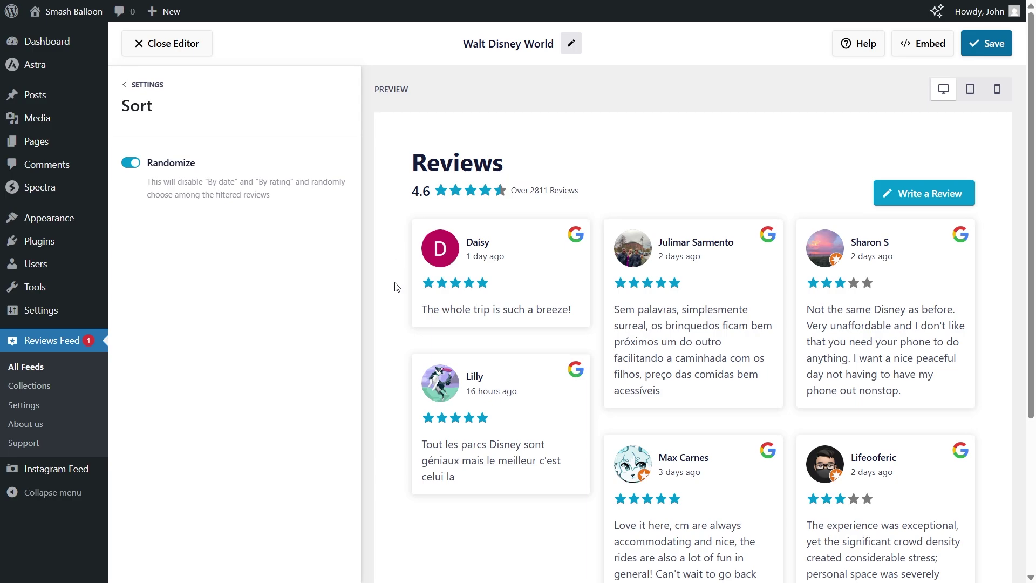
click(131, 164)
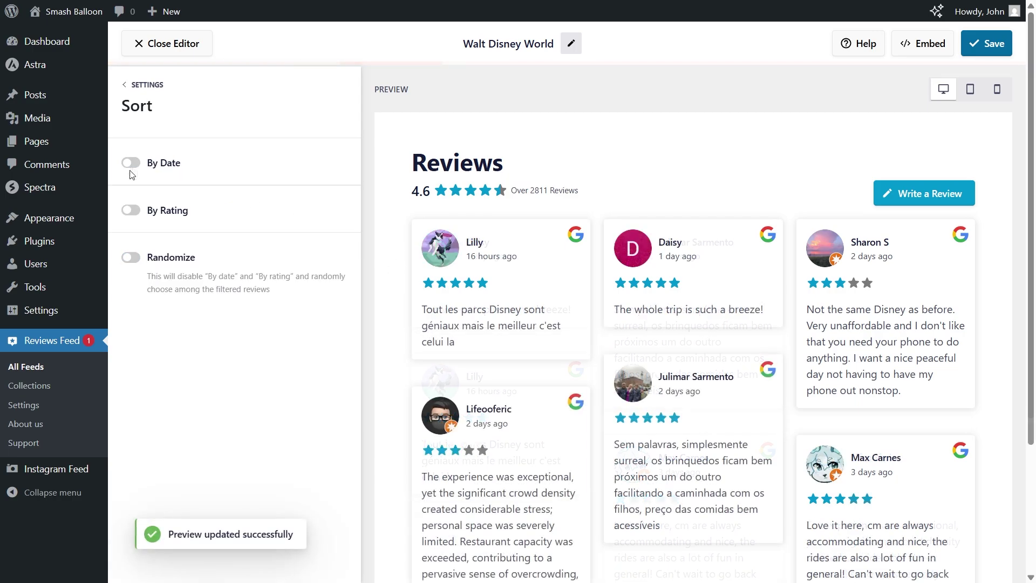
click(131, 163)
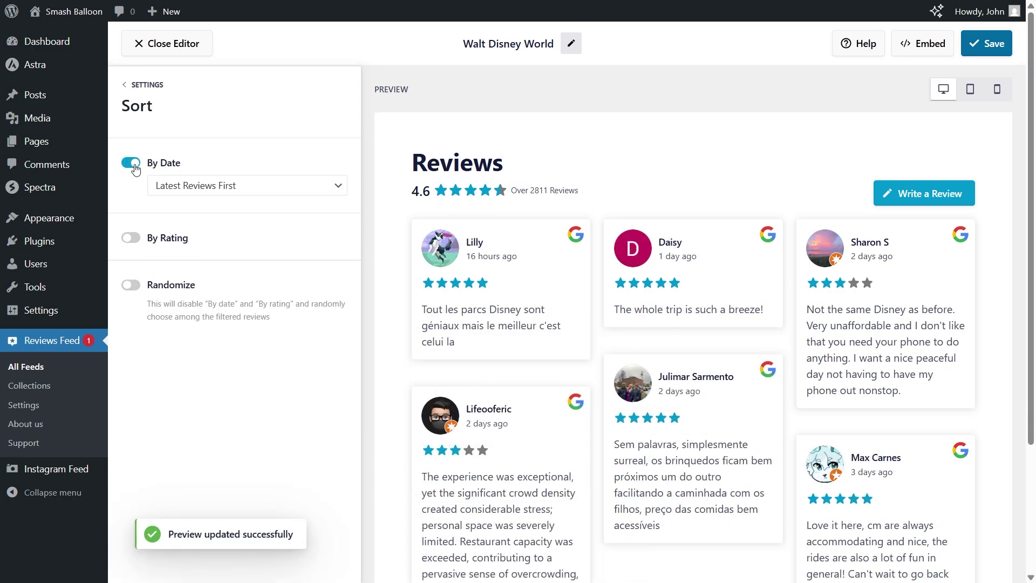
click(140, 86)
- Filter the feed to 5- and 4-star reviews with a 28-character minimum length
click(159, 209)
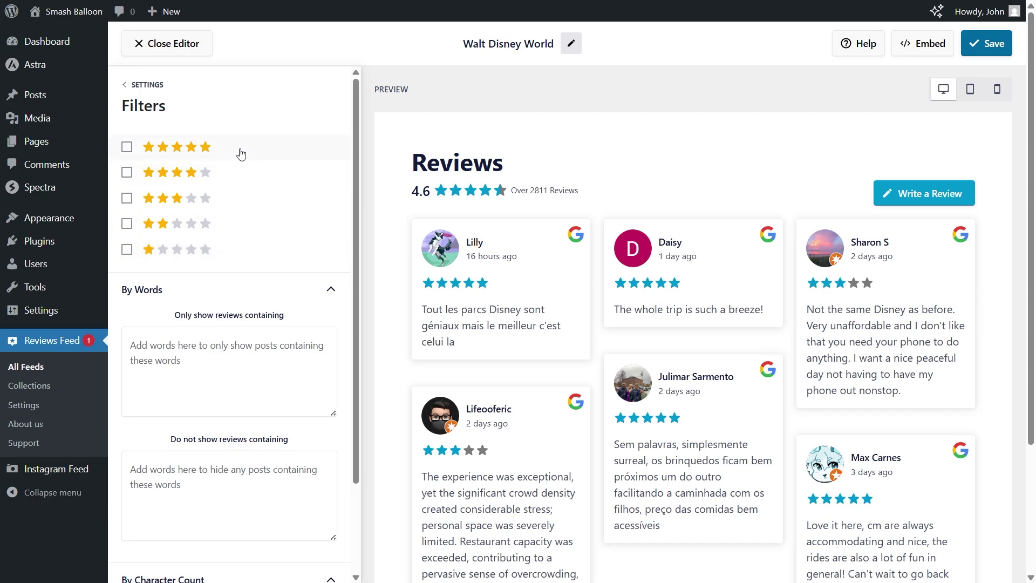
click(126, 147)
click(127, 172)
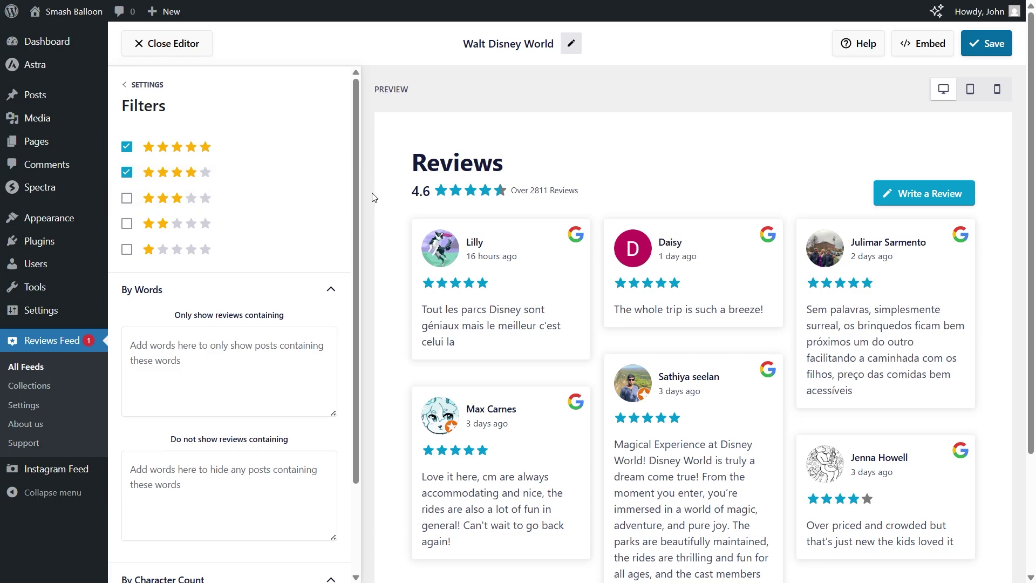
scroll(383, 308, down, 3)
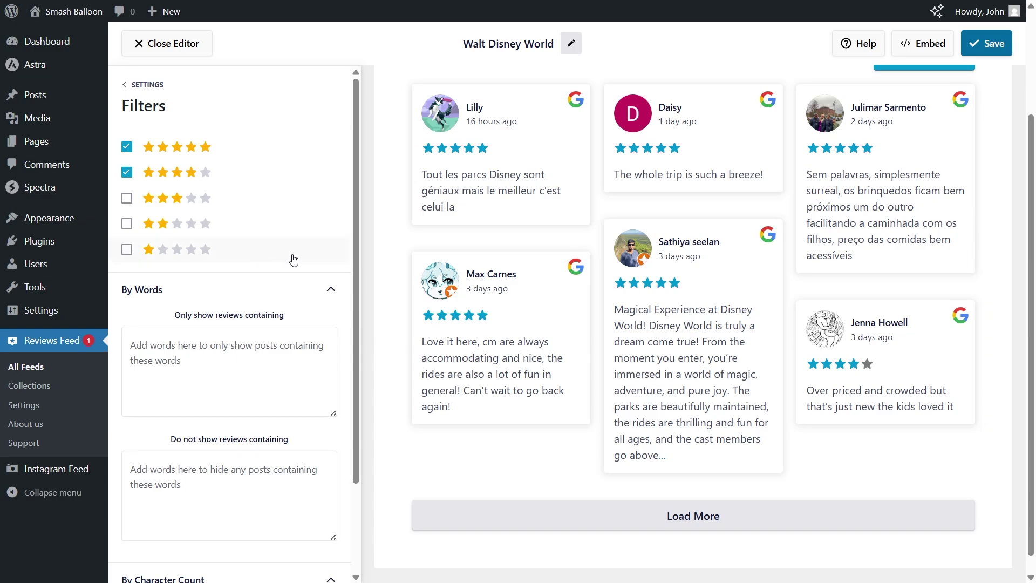
scroll(231, 238, down, 1)
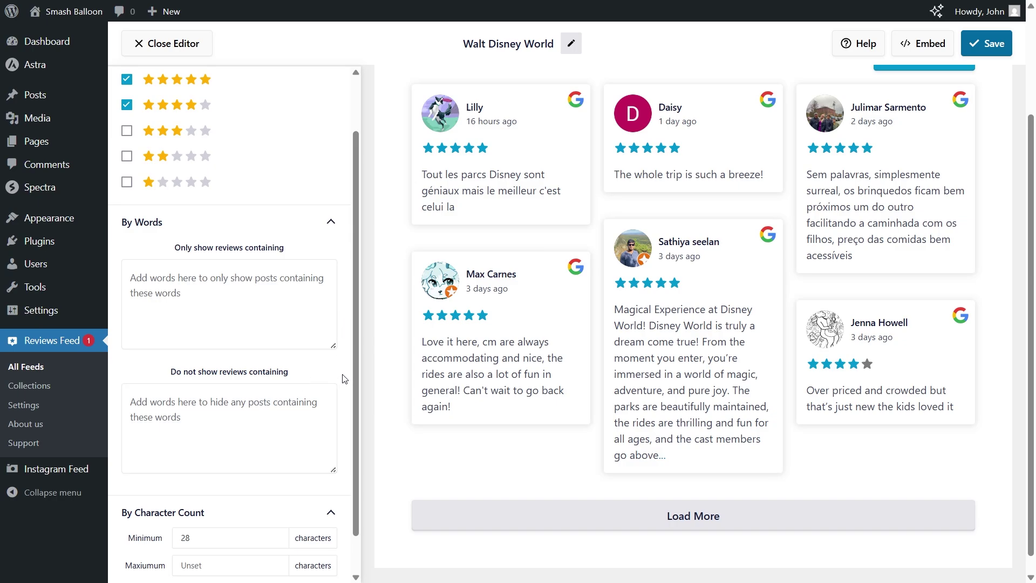
scroll(324, 399, down, 1)
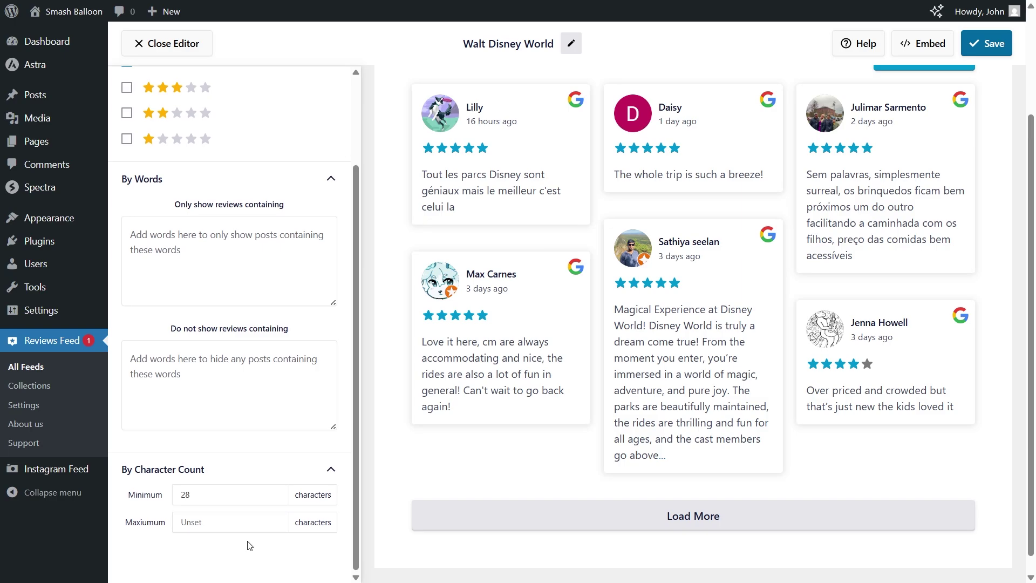
scroll(251, 540, up, 3)
click(146, 84)
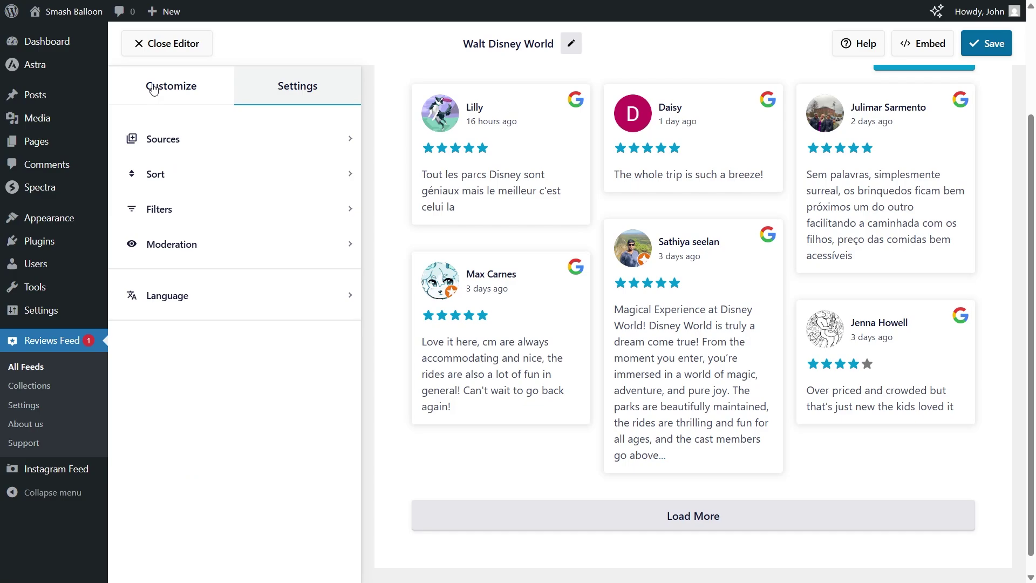
click(211, 256)
scroll(650, 334, up, 3)
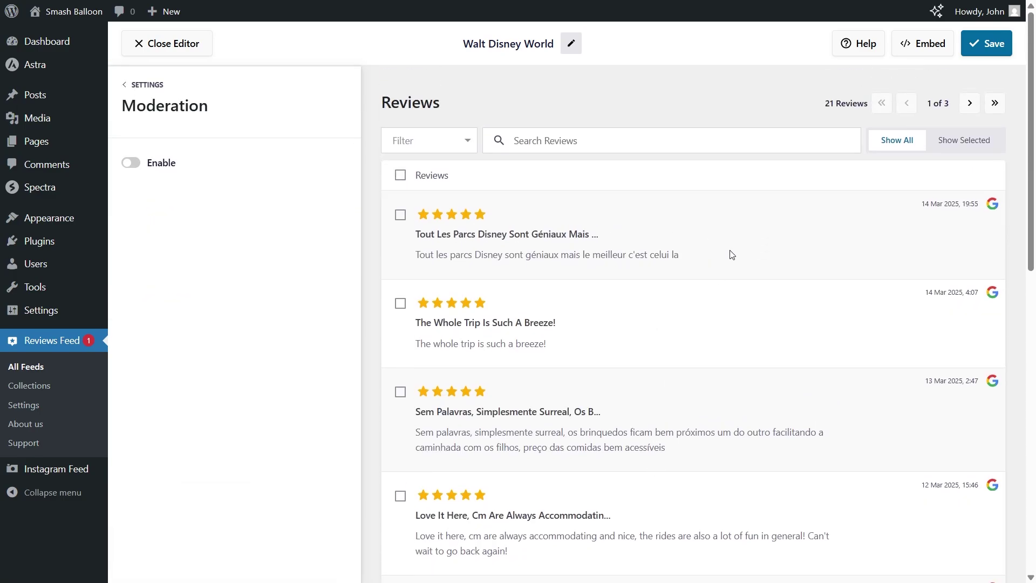
click(132, 163)
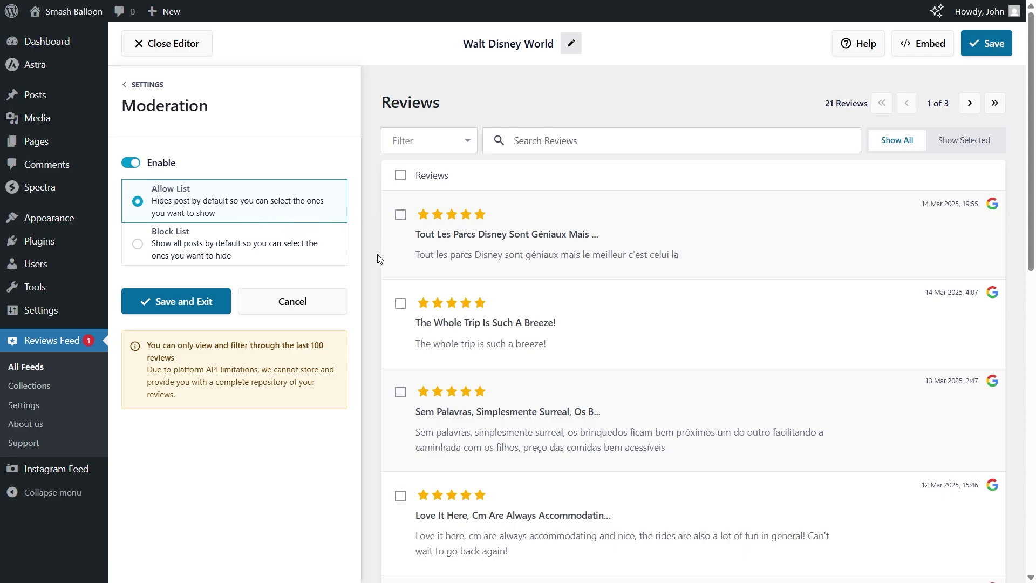
click(400, 215)
click(400, 303)
click(401, 393)
click(283, 251)
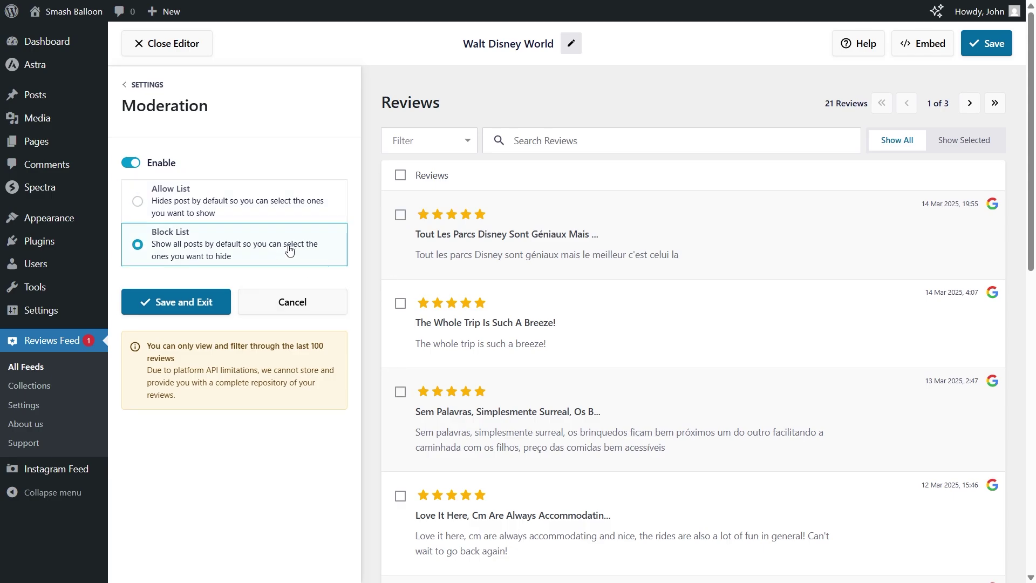
click(400, 215)
click(400, 303)
click(399, 390)
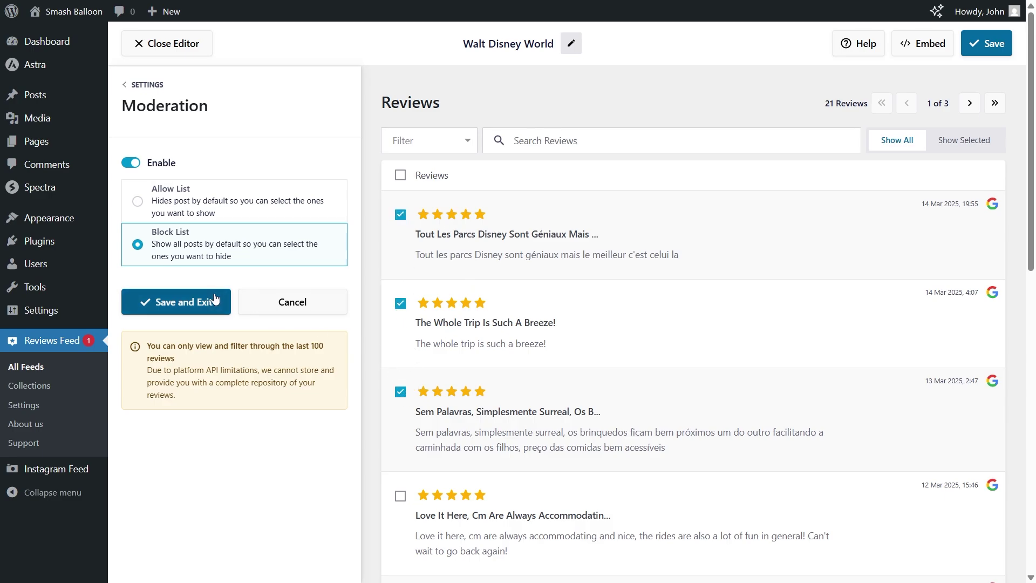
click(130, 162)
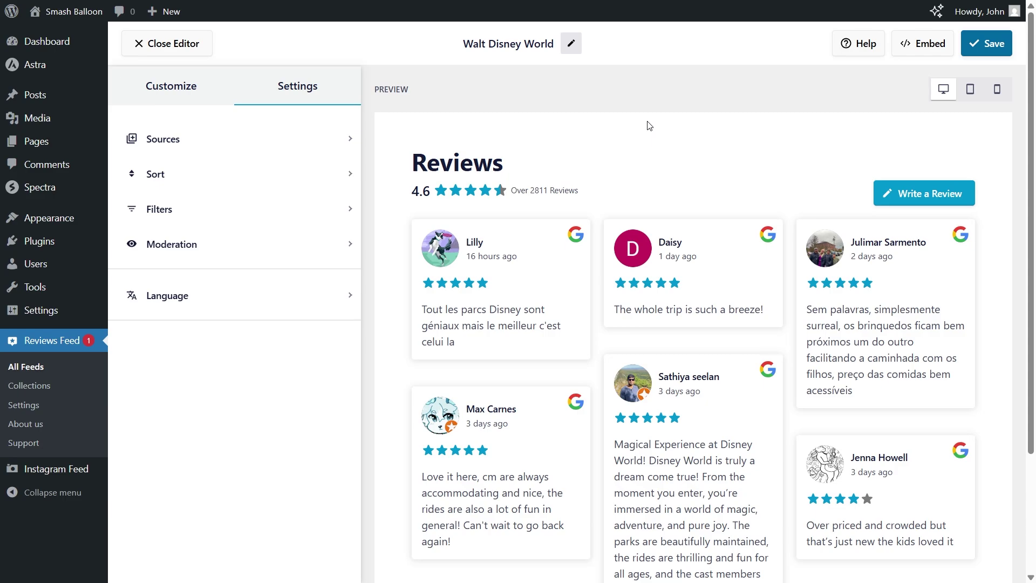
- Save the feed and select the Reviews page as the page to embed it on
click(936, 45)
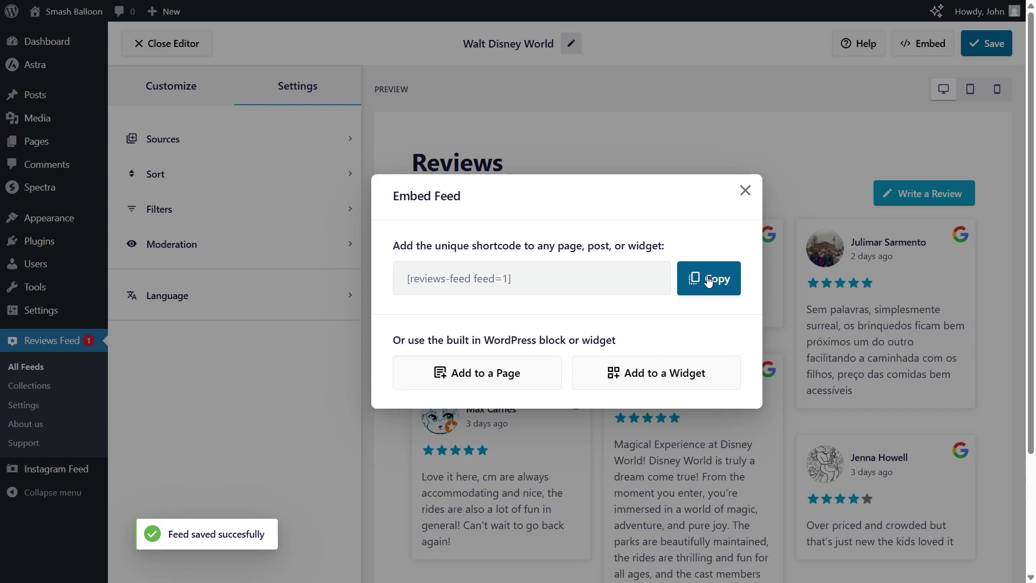
click(475, 371)
click(485, 339)
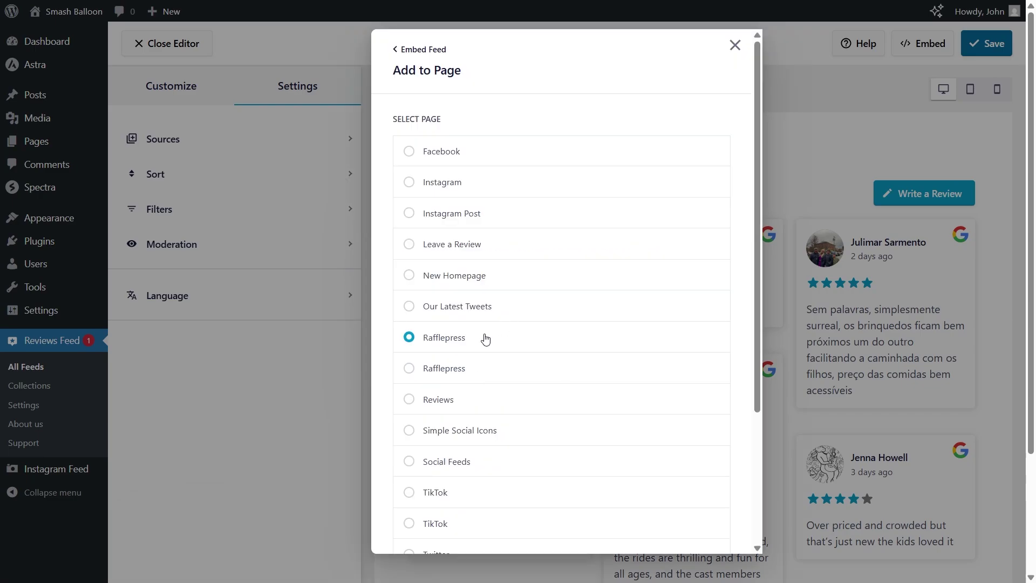
scroll(486, 339, down, 1)
click(436, 333)
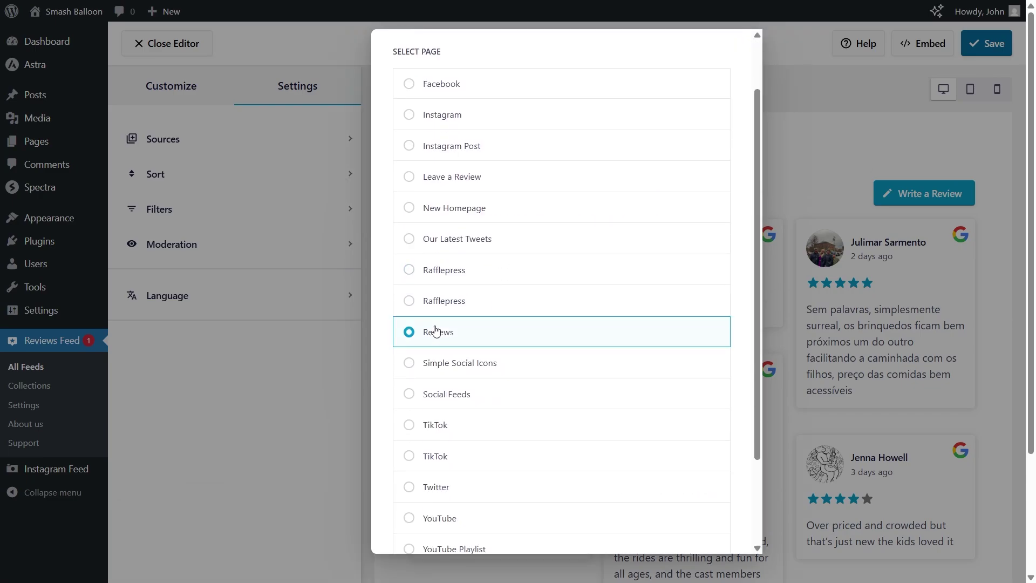
scroll(486, 345, down, 2)
click(628, 372)
- Insert a Shortcode block on the Reviews page and paste the feed's shortcode into it
click(706, 531)
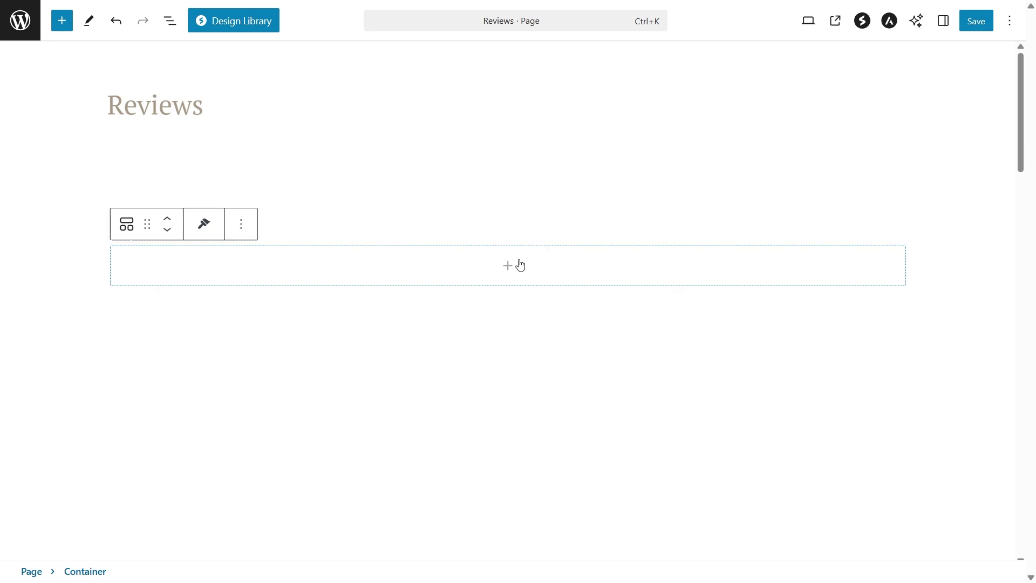
click(509, 268)
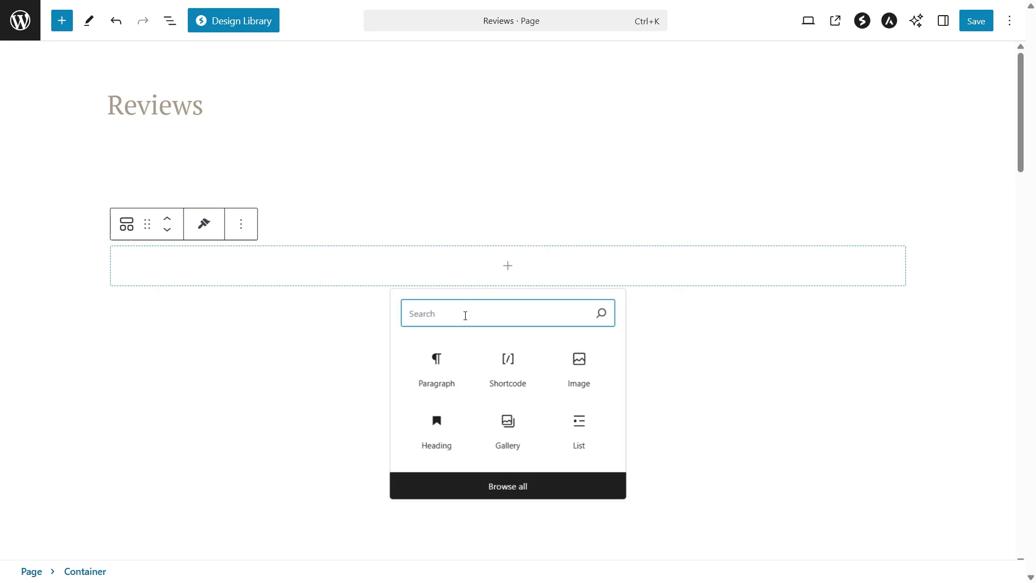
text(shortcode)
click(448, 358)
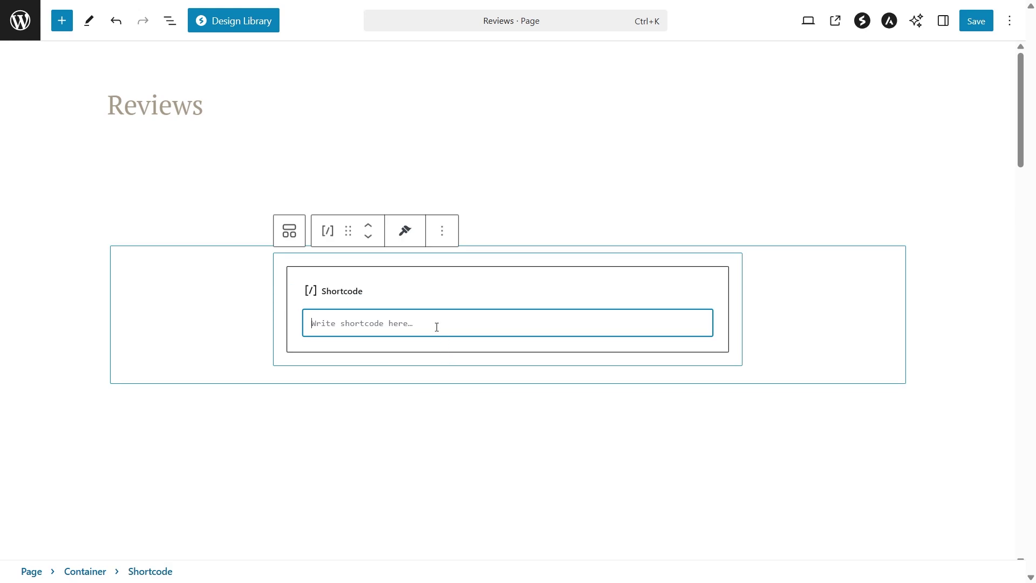
text([reviews-feed feed=1])
click(552, 297)
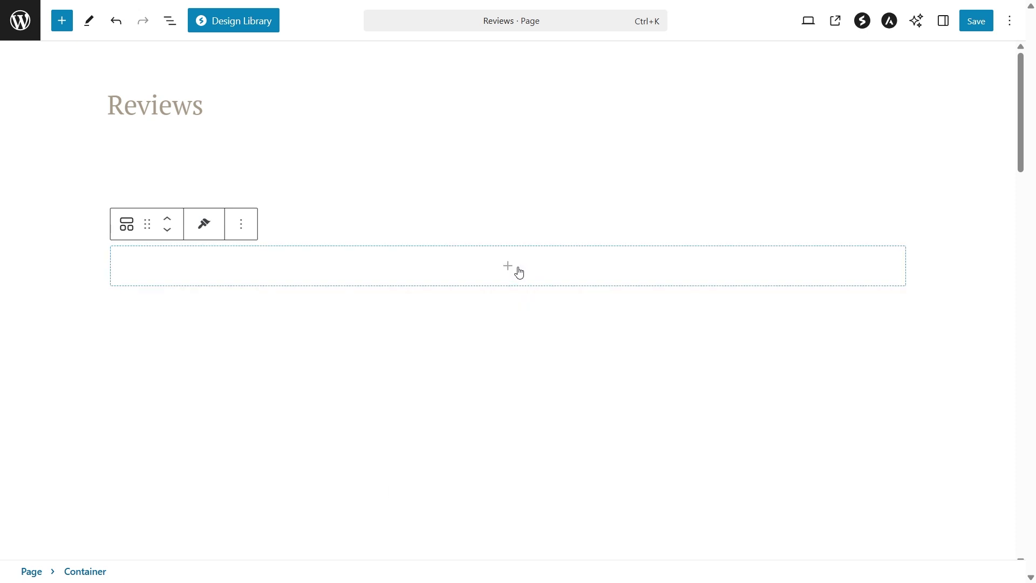
- Add a Reviews Feed block to the container and save the Reviews page
click(519, 272)
text(Reviews Feed)
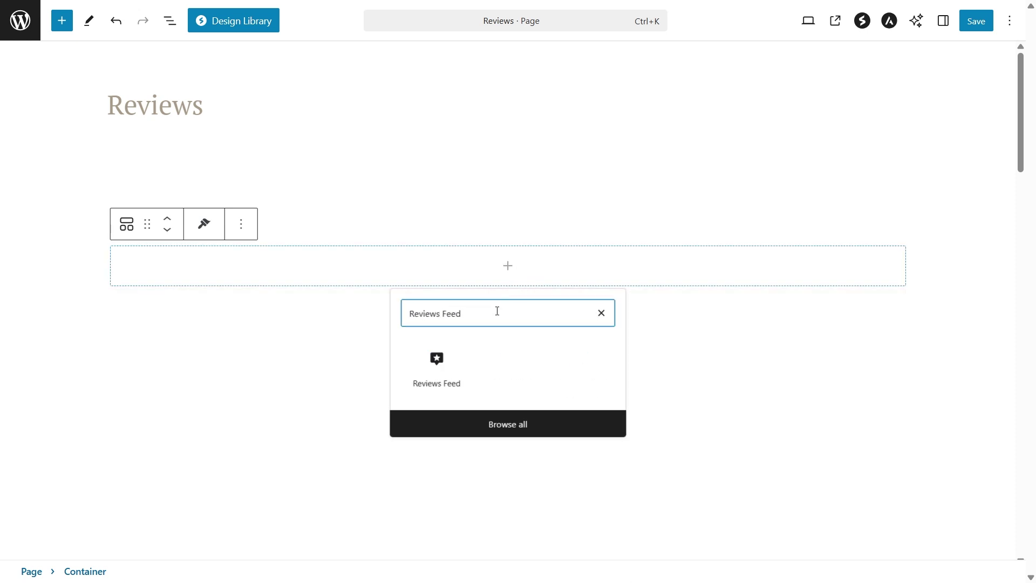
click(451, 371)
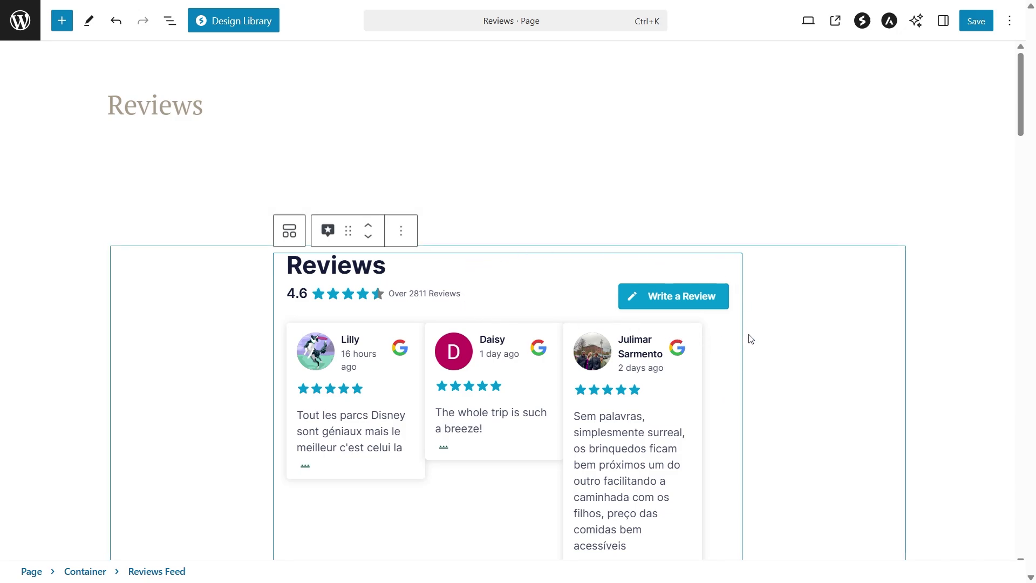
click(975, 21)
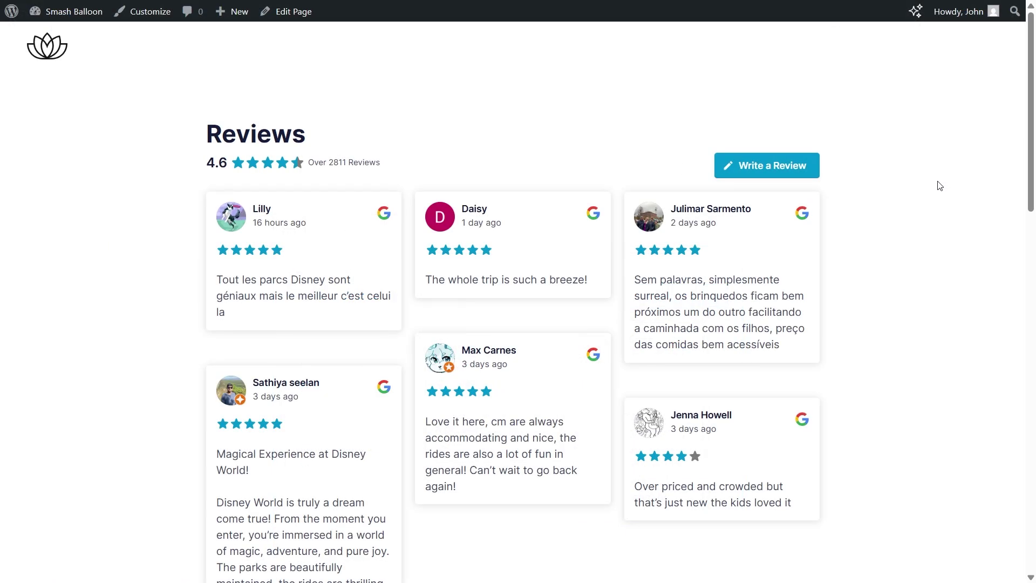
- On the live Reviews page, load more reviews and open Walt Disney World's Google review form
scroll(640, 195, down, 1)
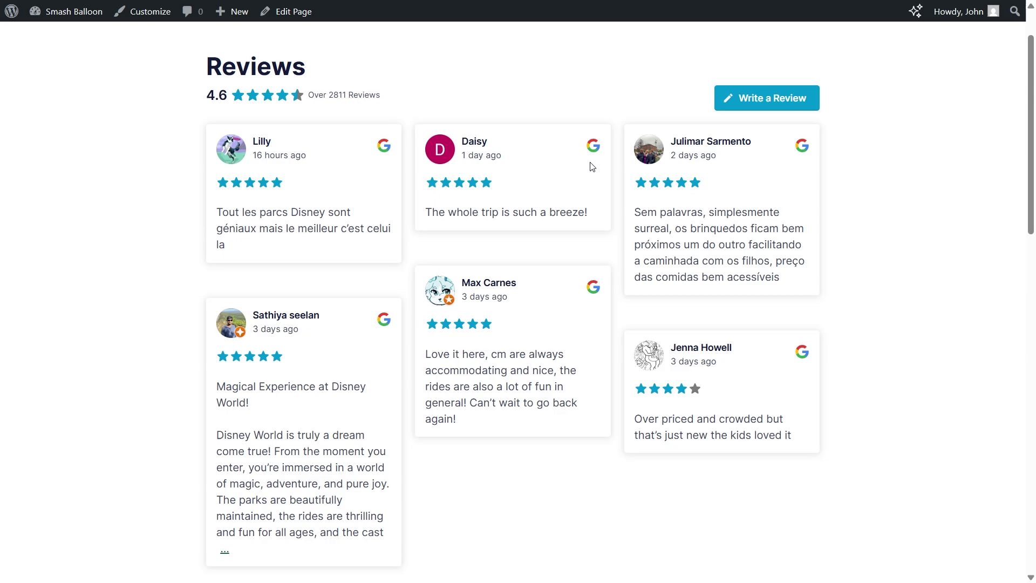
scroll(592, 413, down, 1)
scroll(592, 404, down, 1)
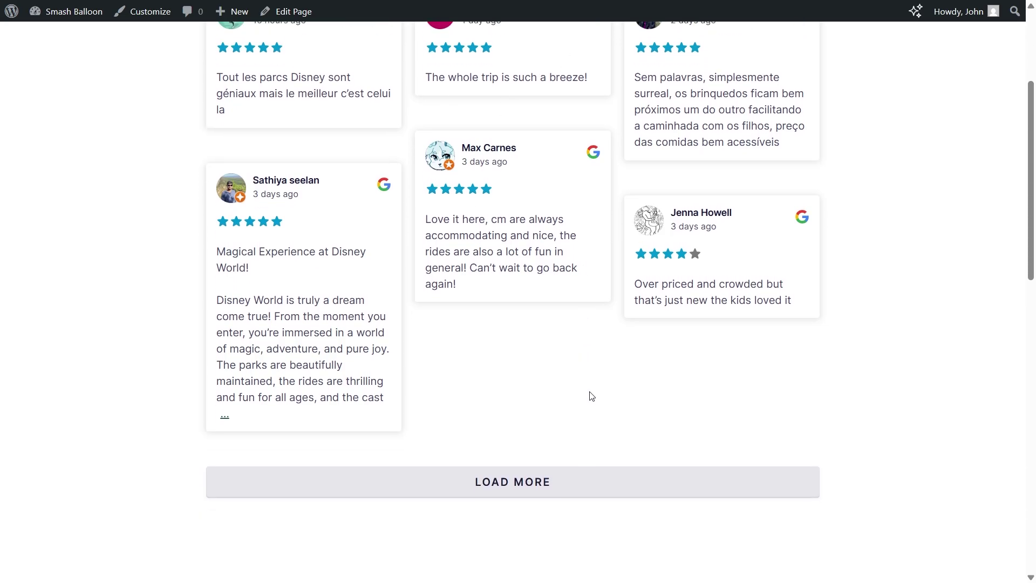
click(487, 492)
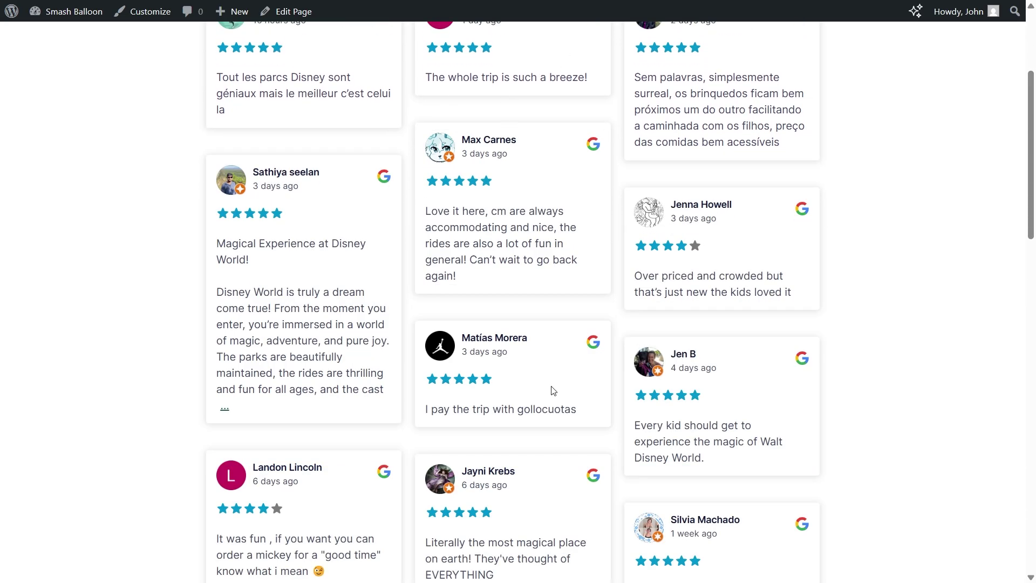
scroll(608, 393, down, 5)
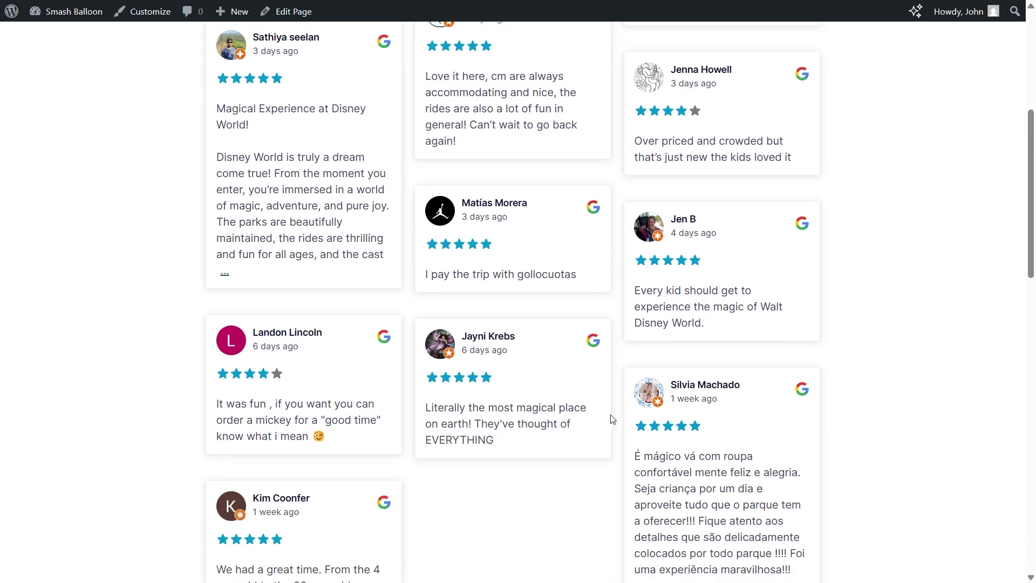
scroll(606, 450, up, 9)
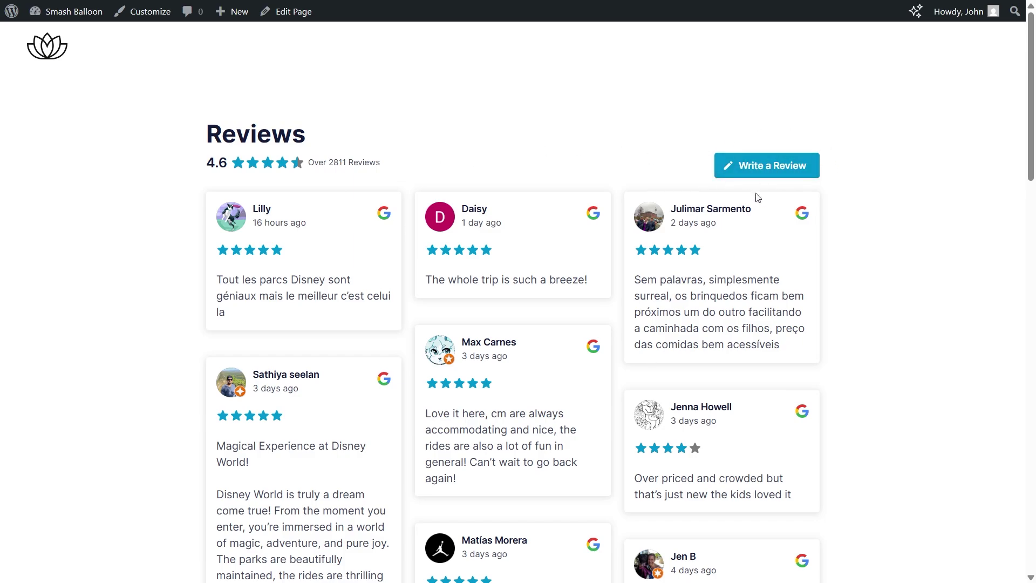
click(770, 170)
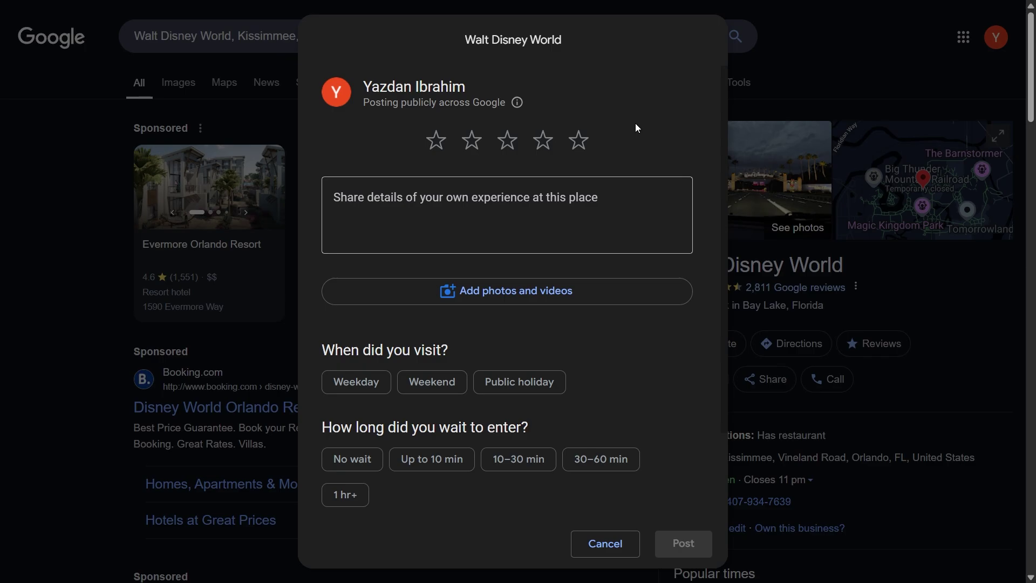
- Select the fifth star to rate Walt Disney World five stars in Google's review form
click(579, 139)
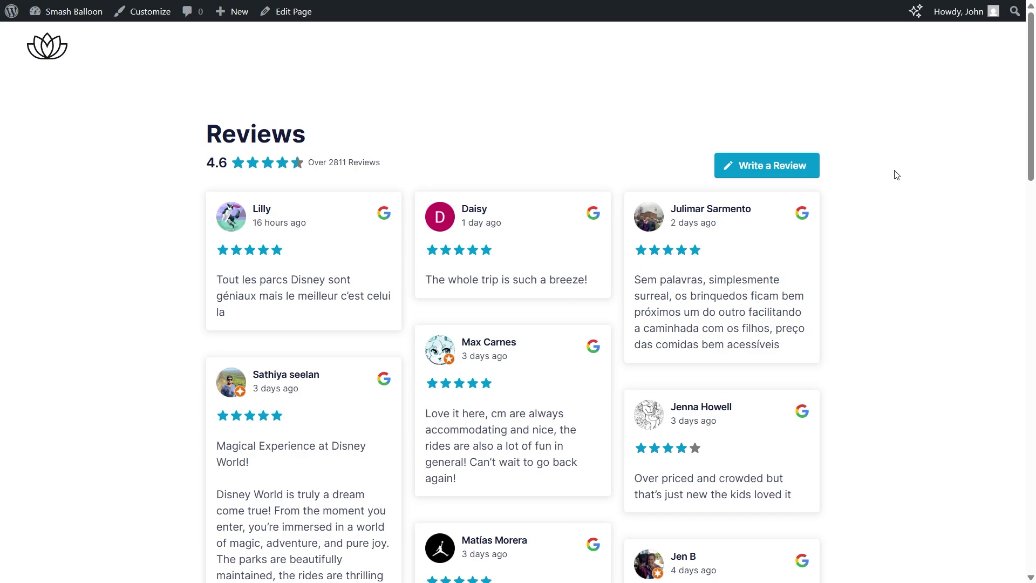
scroll(896, 174, down, 7)
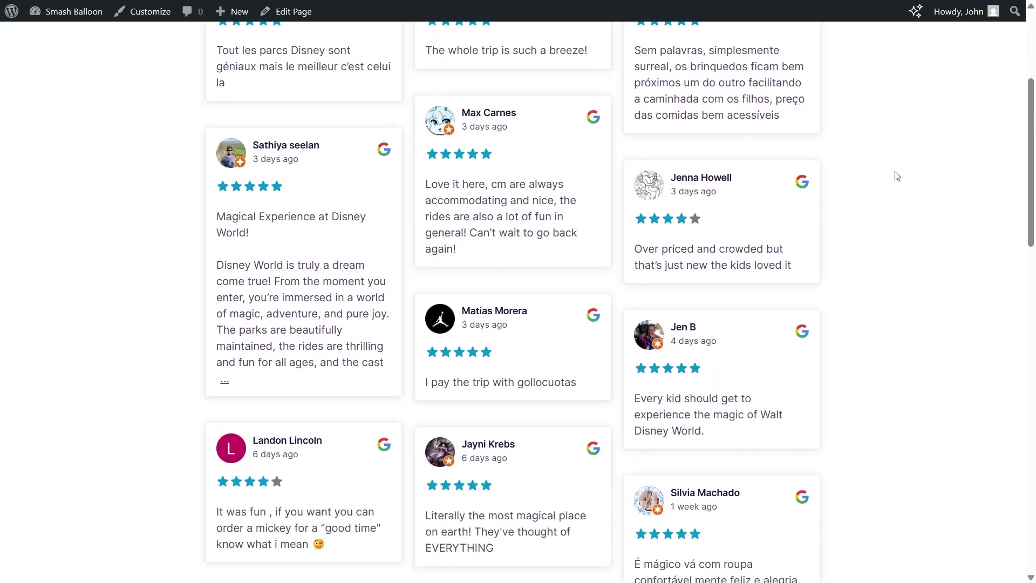